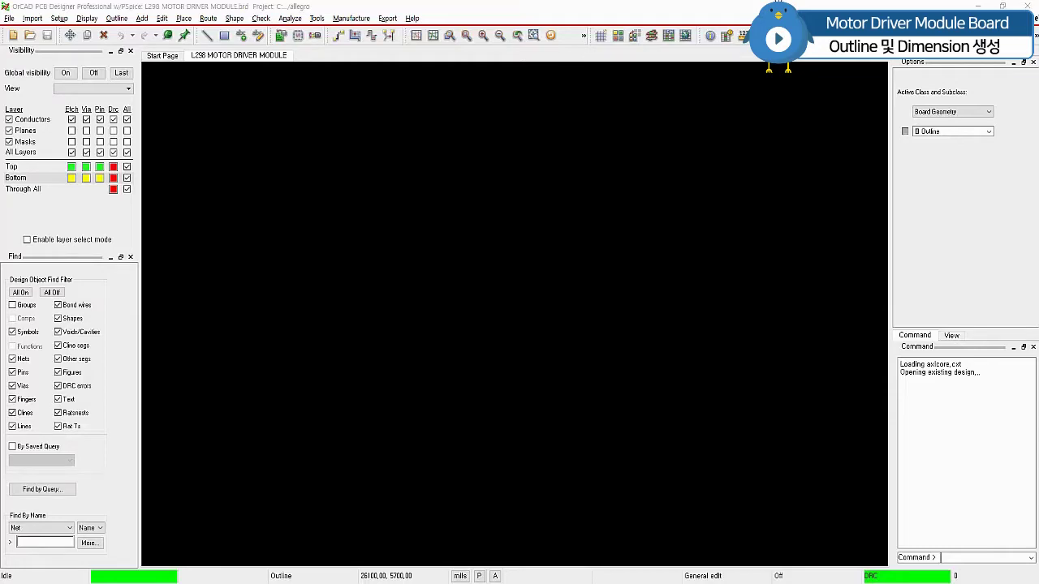
- In the design parameters, set the user units to Millimeter and the drawing size to A4
{"action": "left_click", "coordinate": [59, 18]}
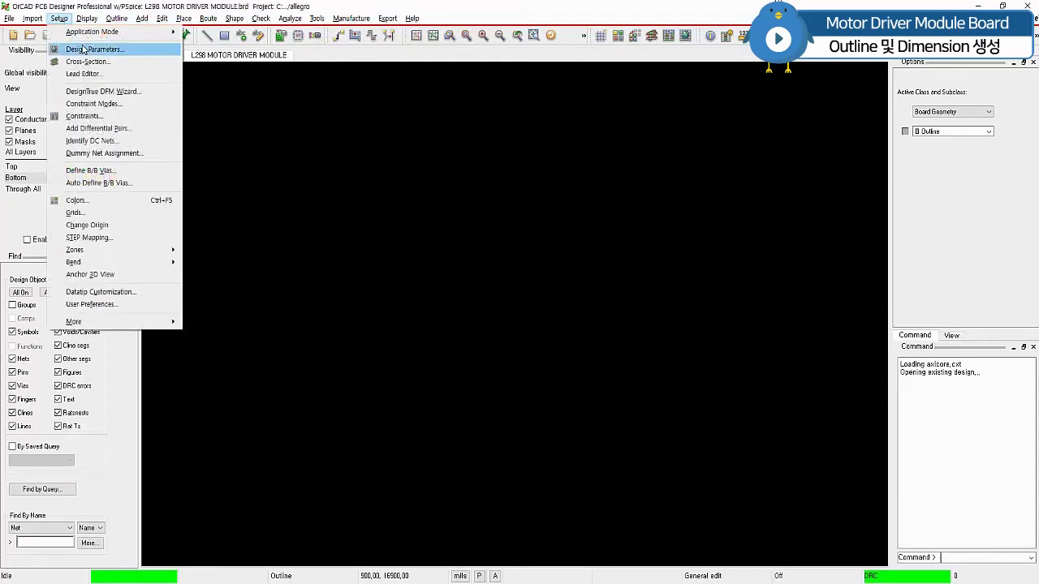
{"action": "left_click", "coordinate": [83, 48]}
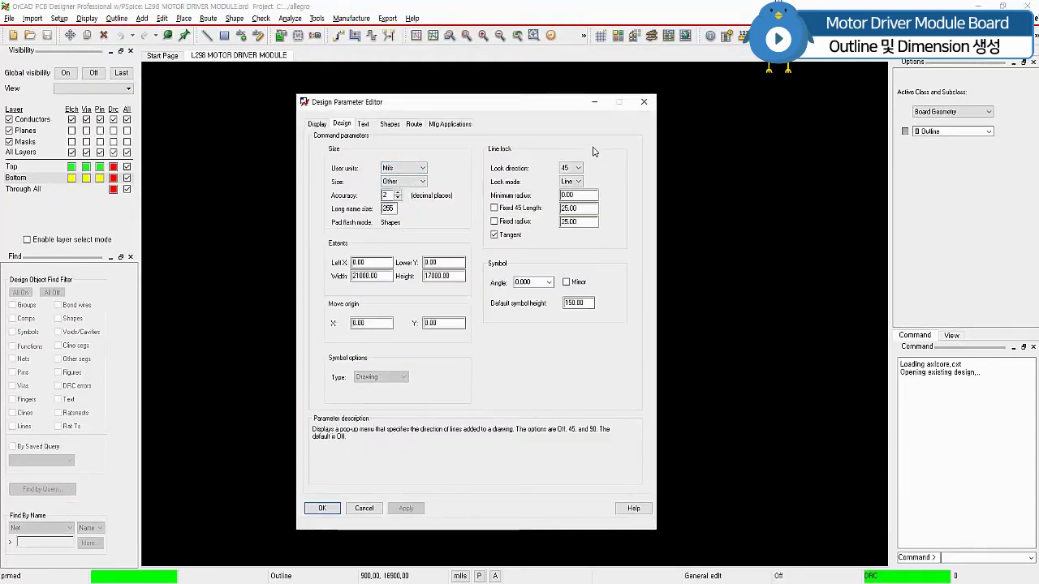
{"action": "left_click", "coordinate": [398, 169]}
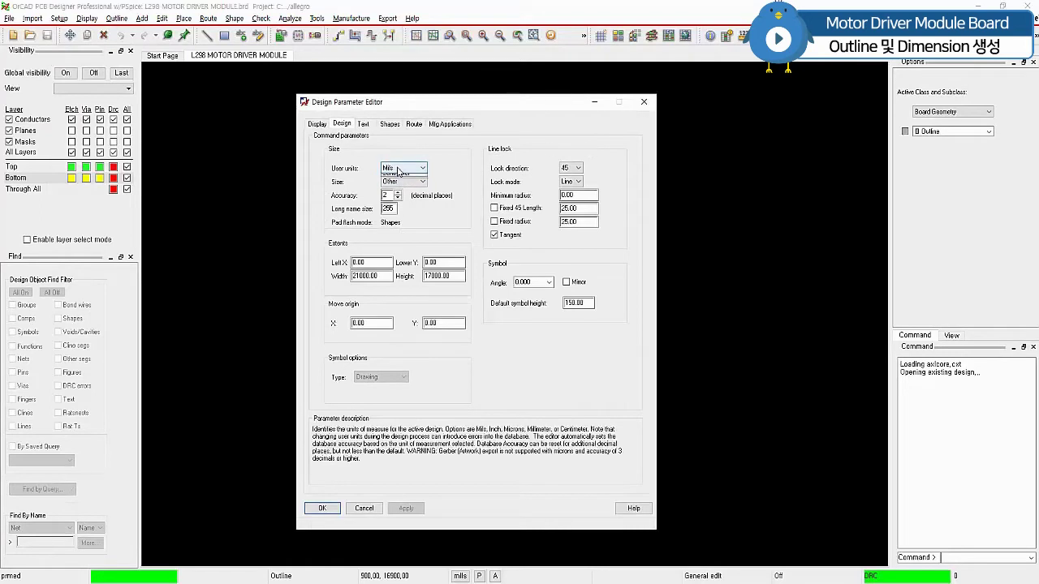
{"action": "left_click", "coordinate": [400, 200]}
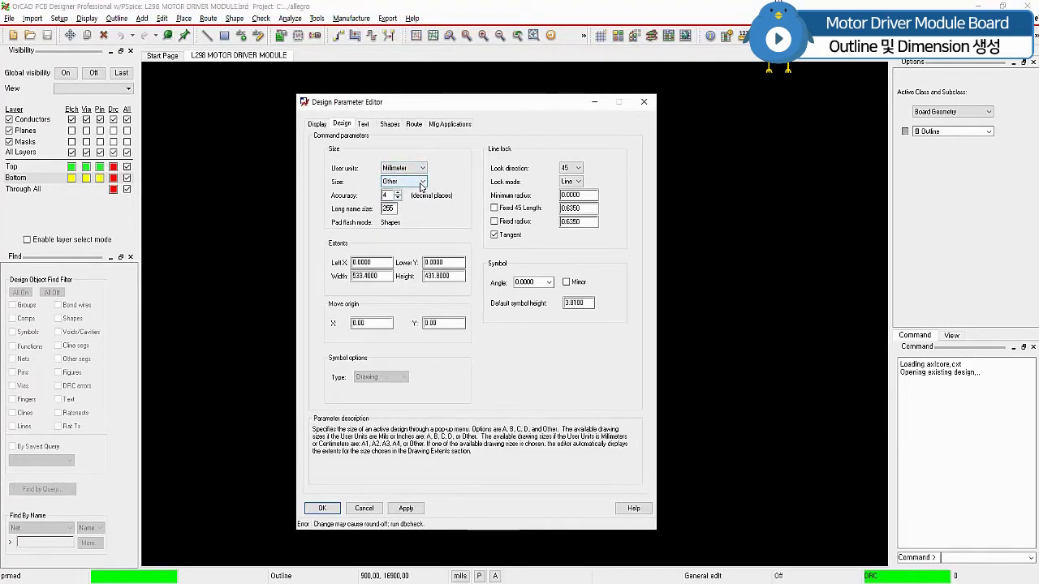
{"action": "left_click", "coordinate": [421, 184]}
{"action": "left_click", "coordinate": [388, 213]}
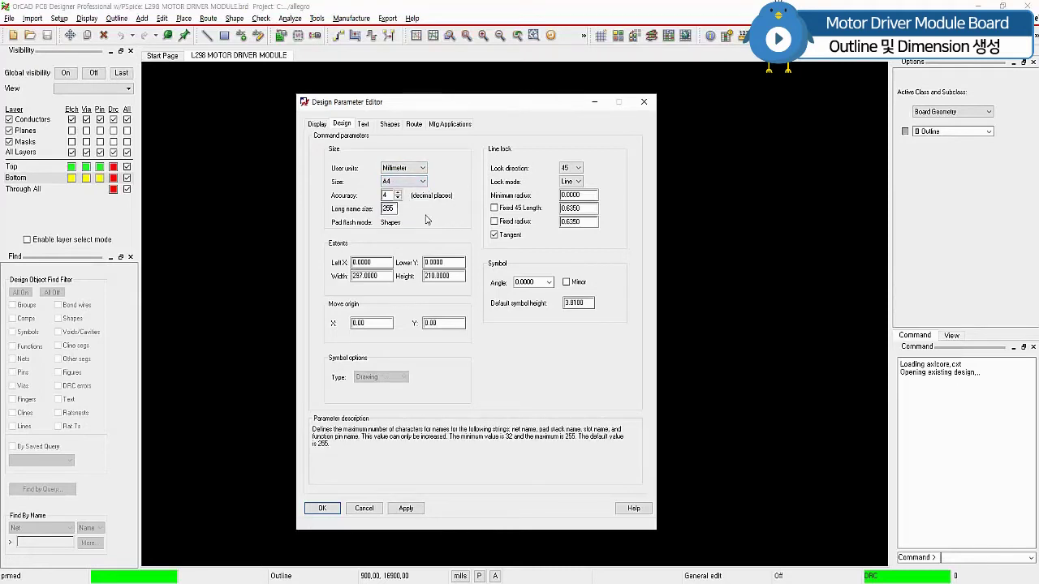
- Set the drawing extents to Left X -80 and Lower Y -80, and apply the changes
{"action": "left_click", "coordinate": [385, 190]}
{"action": "key", "text": "Tab"}
{"action": "key", "text": "Tab"}
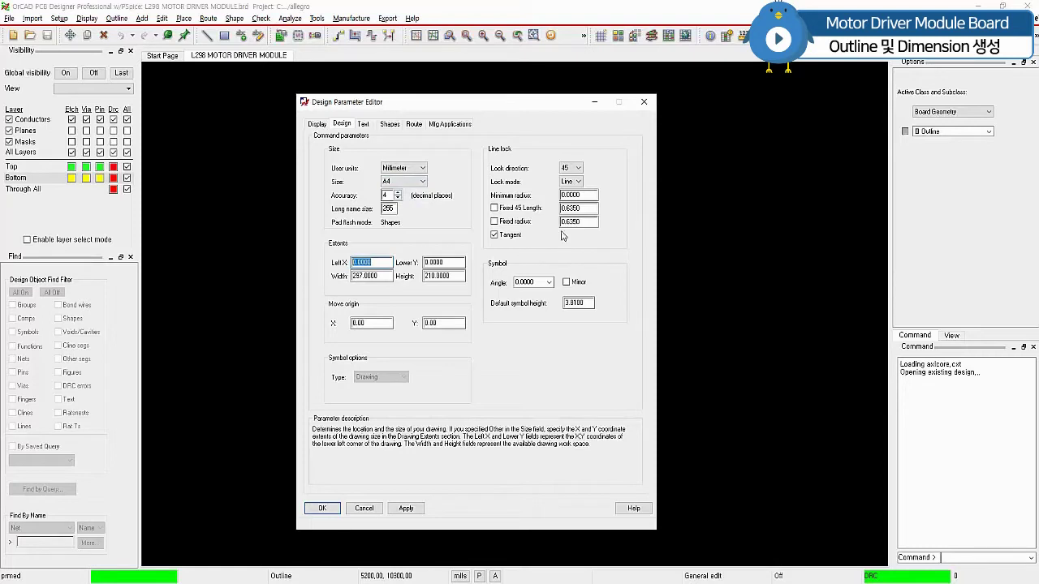
{"action": "key", "text": "BackSpace"}
{"action": "type", "text": "-80"}
{"action": "key", "text": "Tab"}
{"action": "type", "text": "-80"}
{"action": "key", "text": "Tab"}
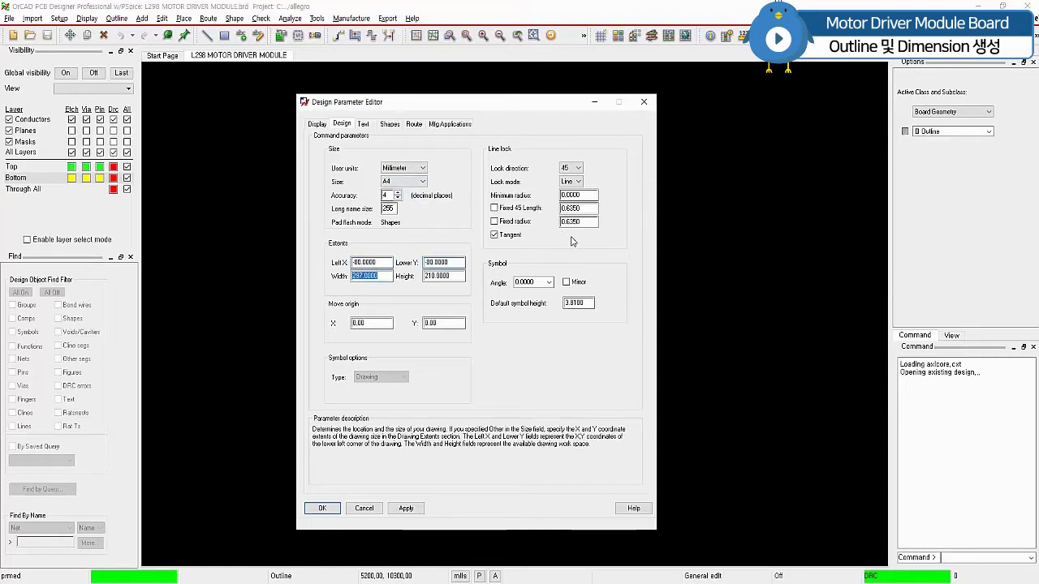
{"action": "key", "text": "Return"}
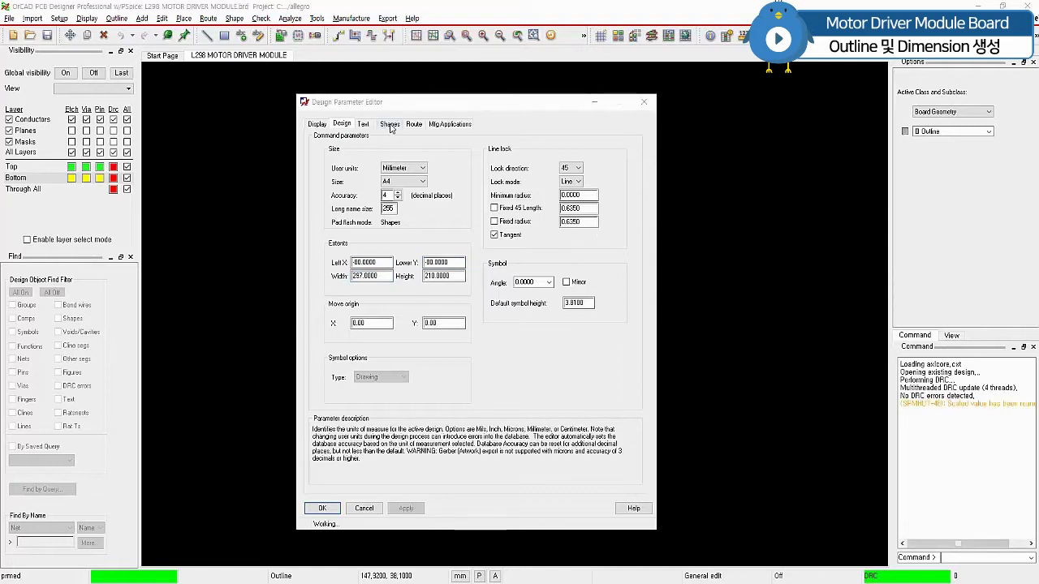
- In the global dynamic shape parameters, set the thermal relief minimum connects for thru pins to 1 and the fixed thermal width to 0.5 mm
{"action": "left_click", "coordinate": [391, 125]}
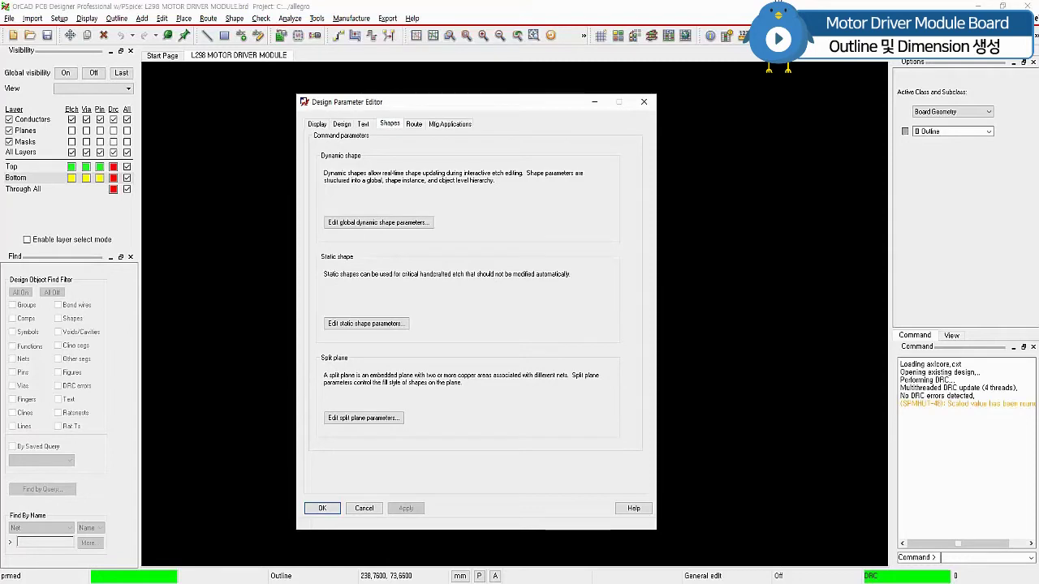
{"action": "left_click", "coordinate": [366, 228]}
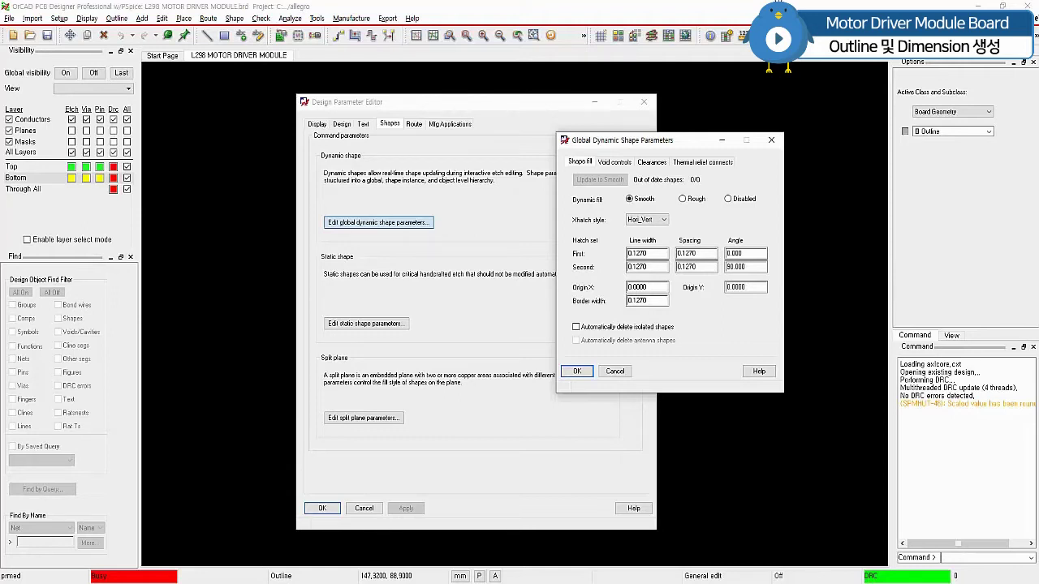
{"action": "left_click", "coordinate": [615, 161]}
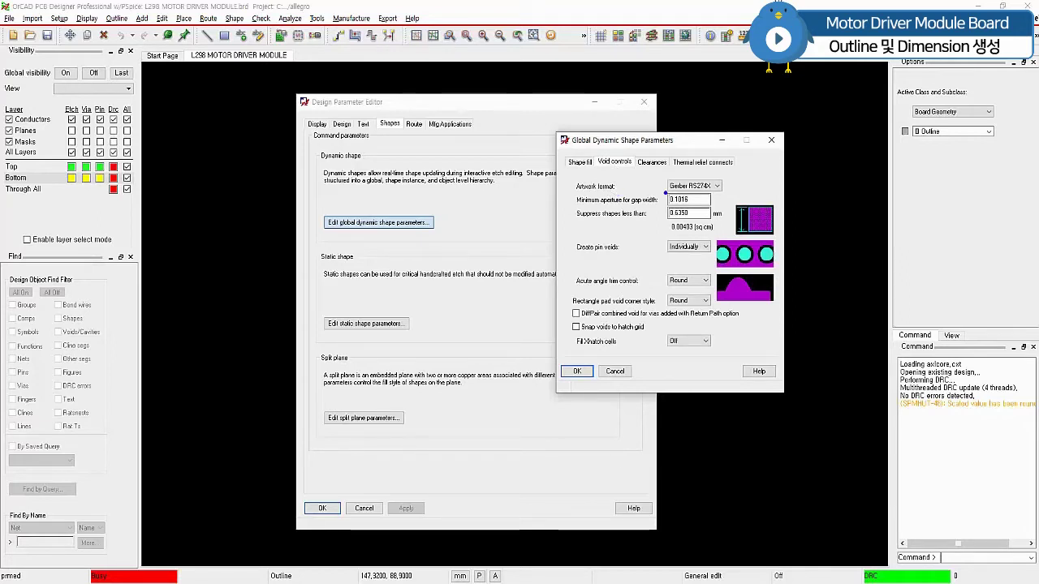
{"action": "left_click_drag", "start_coordinate": [666, 193], "coordinate": [722, 192]}
{"action": "left_click", "coordinate": [692, 162]}
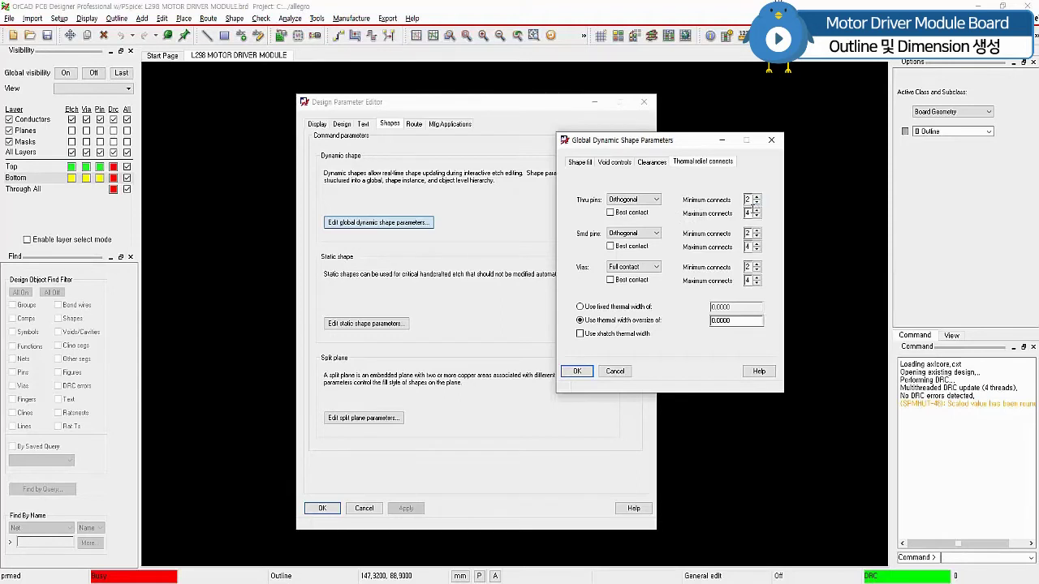
{"action": "left_click", "coordinate": [756, 204]}
{"action": "left_click", "coordinate": [580, 308]}
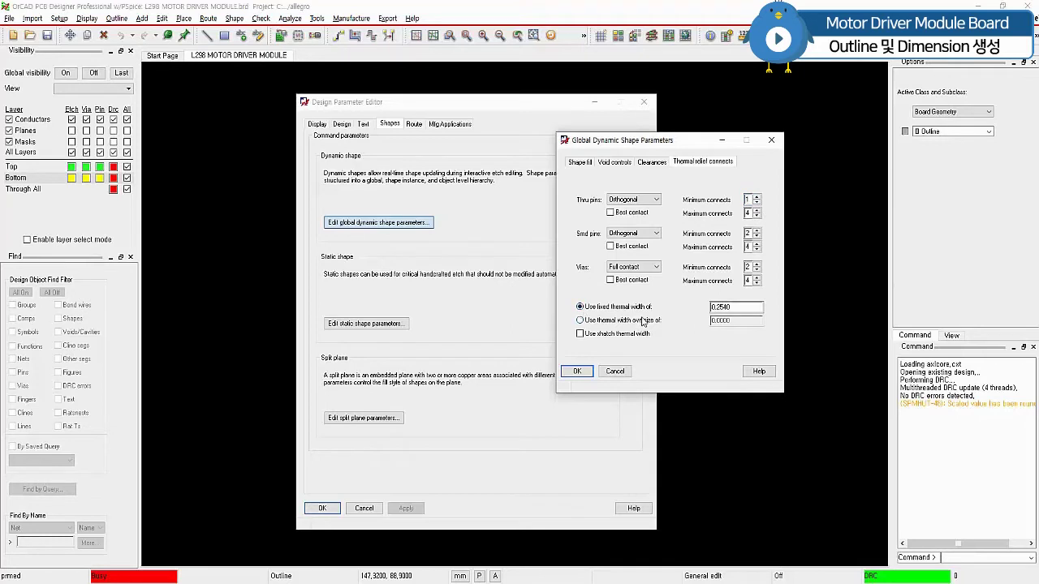
{"action": "double_click", "coordinate": [737, 311]}
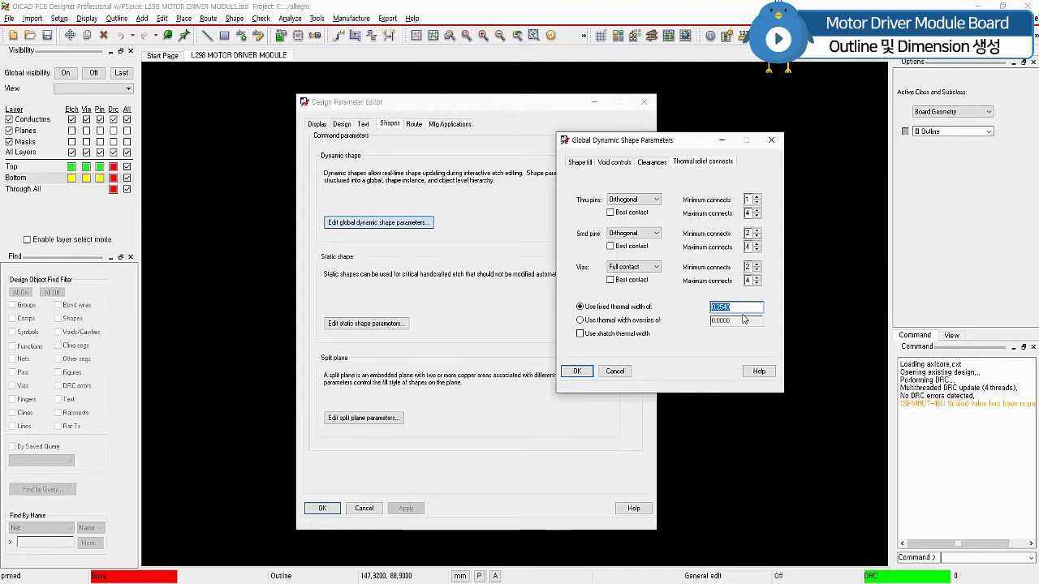
{"action": "type", "text": "0.5000"}
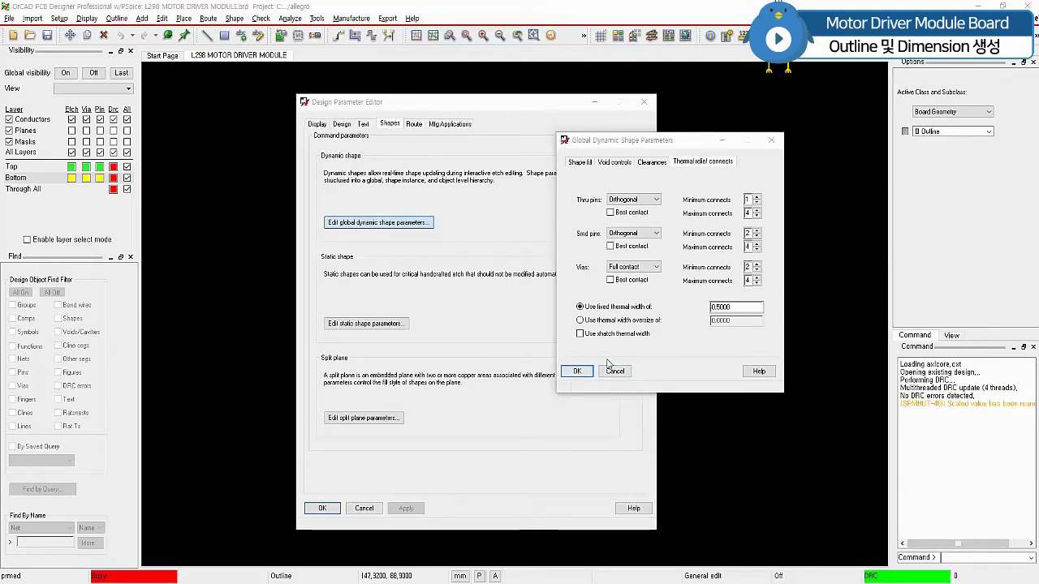
{"action": "left_click", "coordinate": [579, 373]}
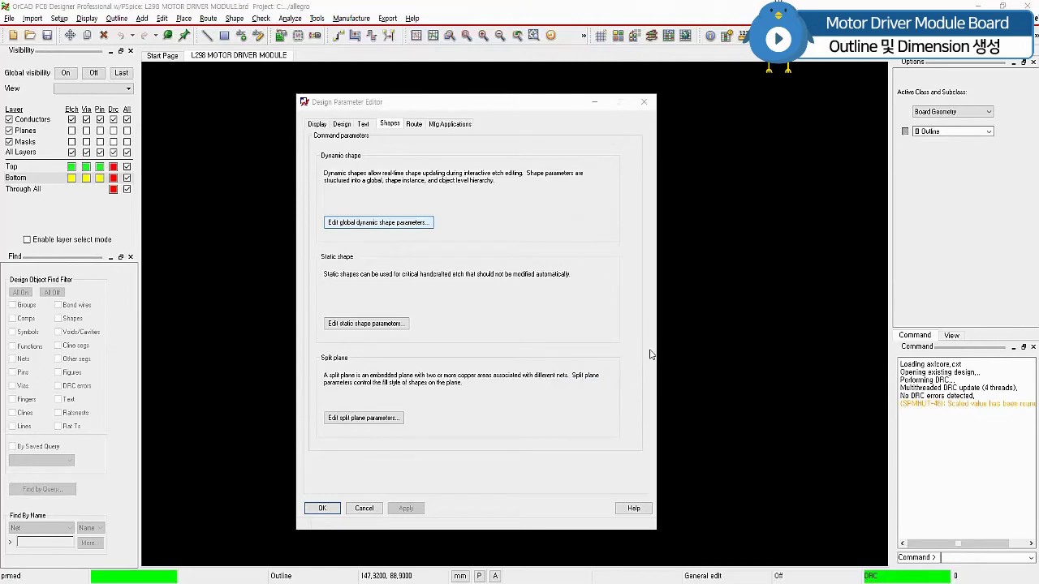
- Turn the grid display on, set the Non-Etch grid spacing to 0.1 mm in x and y, and accept the design parameters
{"action": "left_click", "coordinate": [317, 123]}
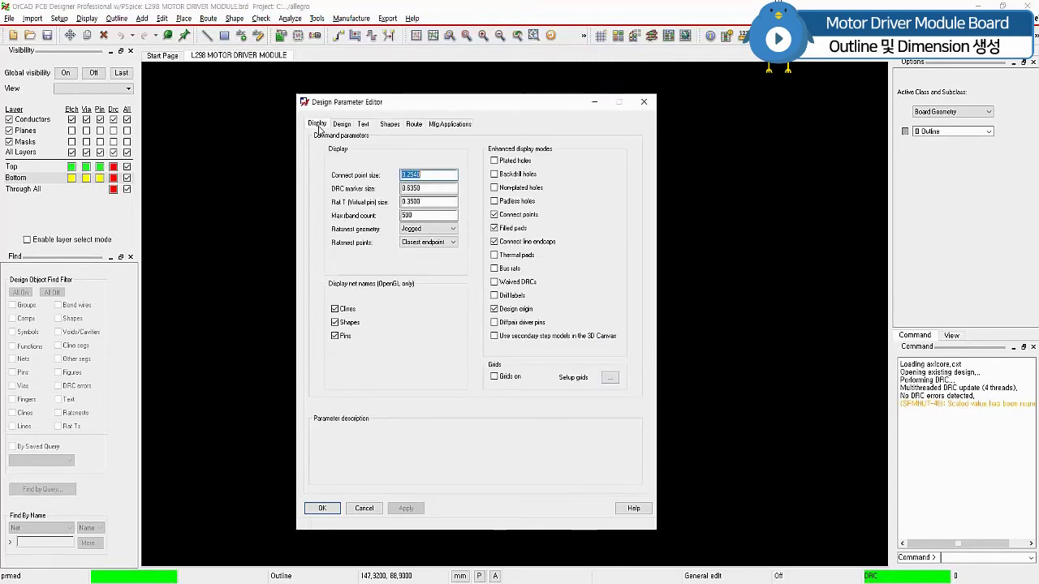
{"action": "left_click", "coordinate": [495, 376]}
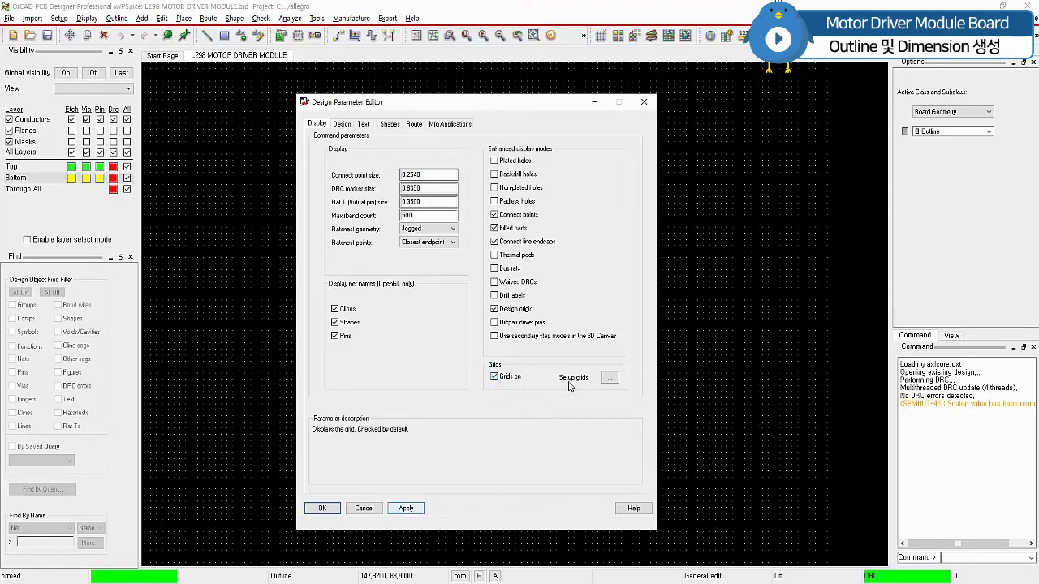
{"action": "left_click", "coordinate": [609, 377]}
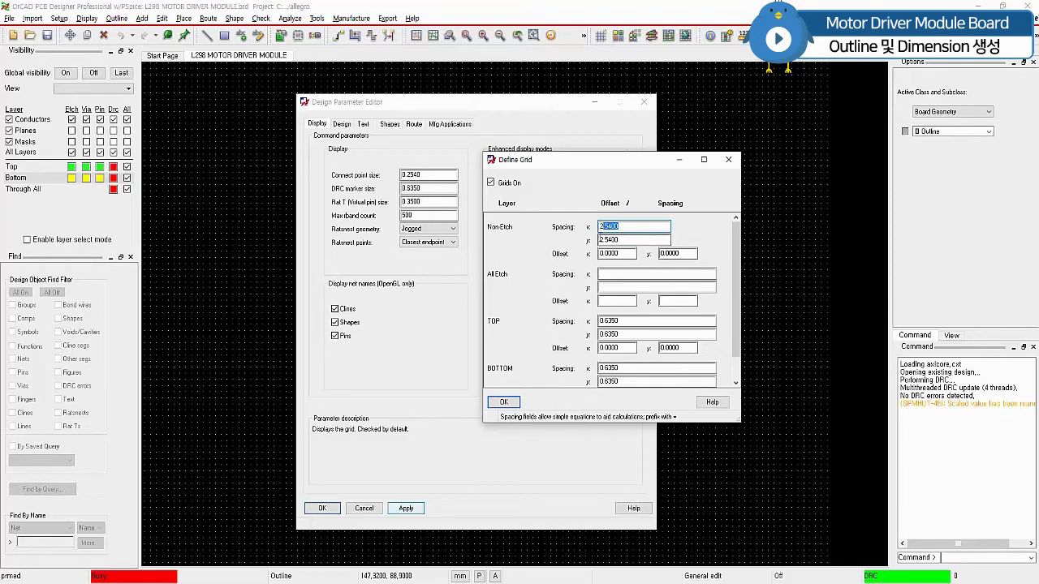
{"action": "type", "text": "0.1"}
{"action": "key", "text": "Tab"}
{"action": "type", "text": "0.1"}
{"action": "key", "text": "Tab"}
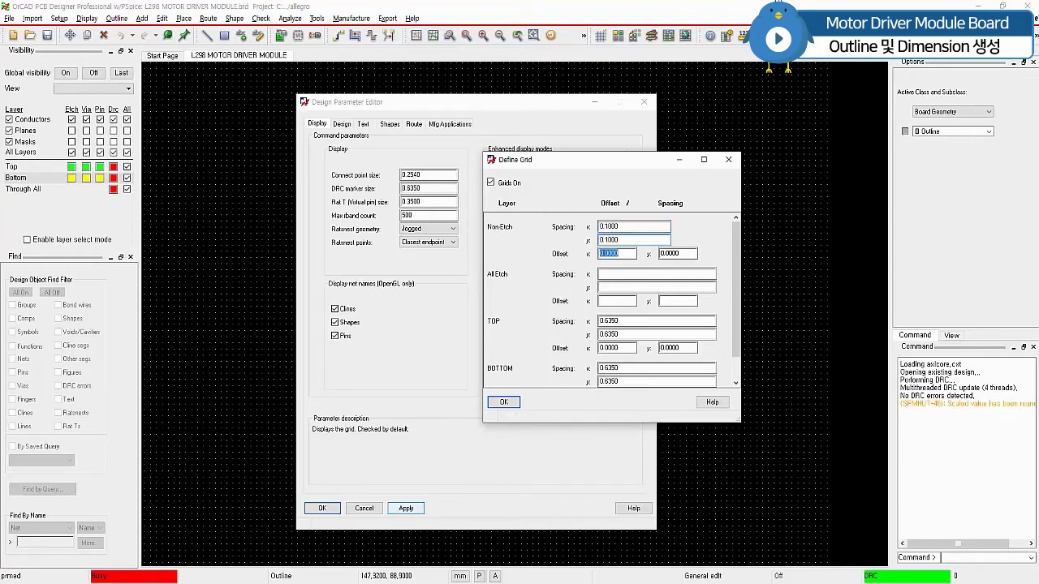
{"action": "left_click", "coordinate": [503, 403]}
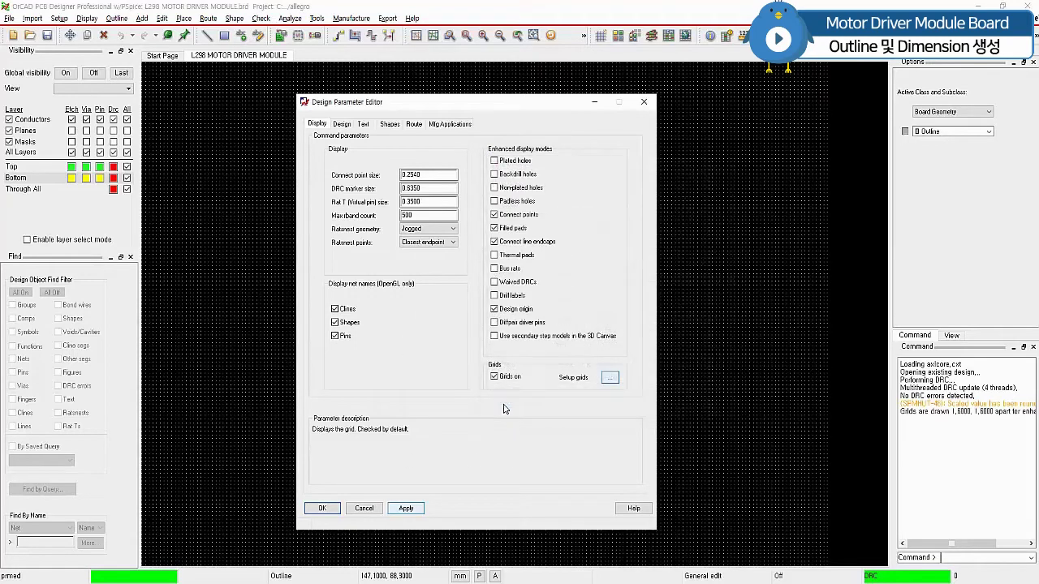
{"action": "left_click", "coordinate": [322, 509]}
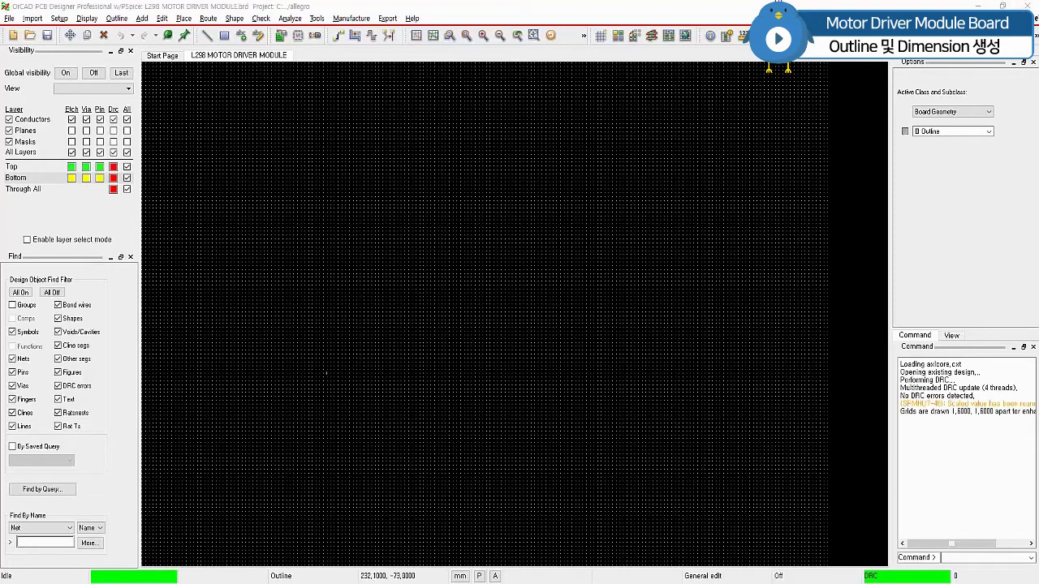
- Review the board's layer stackup in the Cross-section Editor and accept it
{"action": "left_click", "coordinate": [92, 74]}
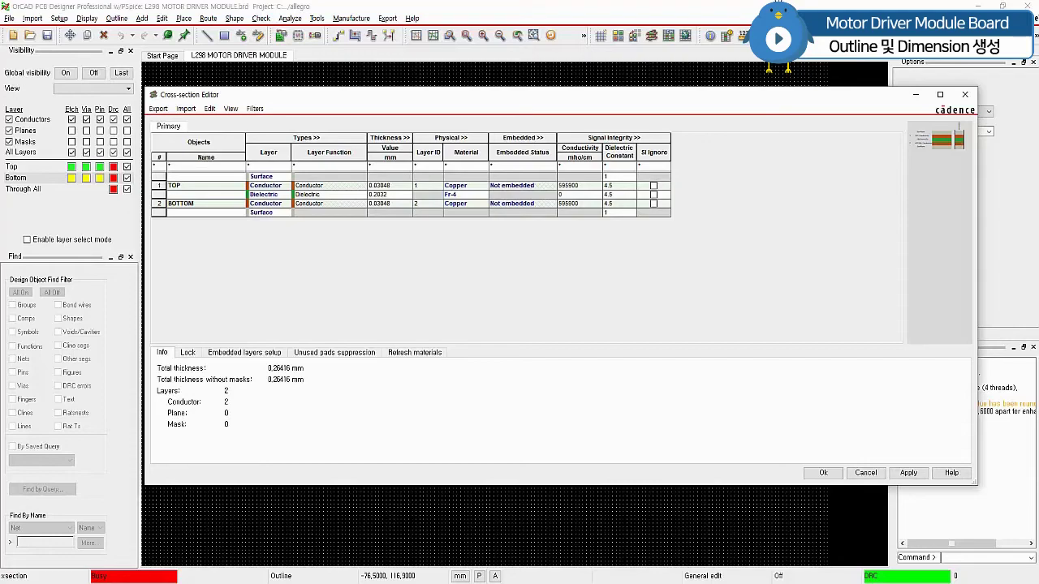
{"action": "left_click", "coordinate": [821, 474]}
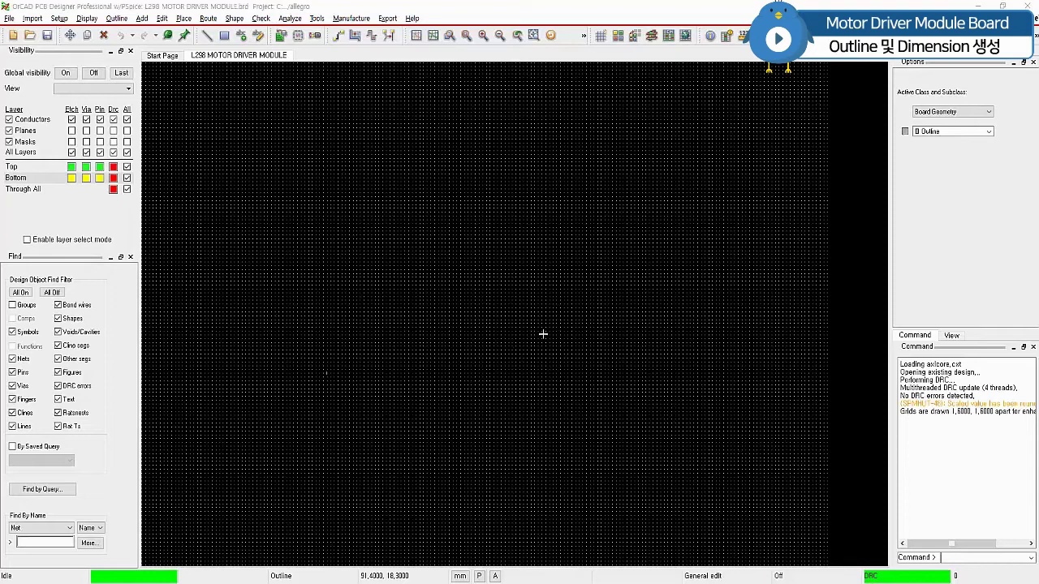
- Start a rectangular shape on the Board Geometry class with the Design_Outline subclass
{"action": "left_click", "coordinate": [234, 18]}
{"action": "left_click", "coordinate": [257, 45]}
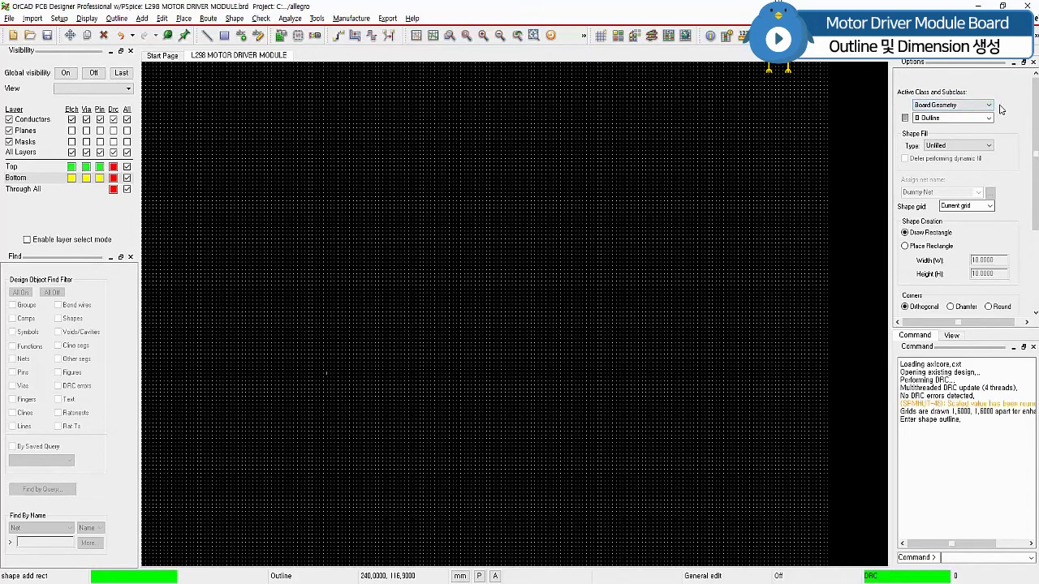
{"action": "left_click", "coordinate": [958, 105]}
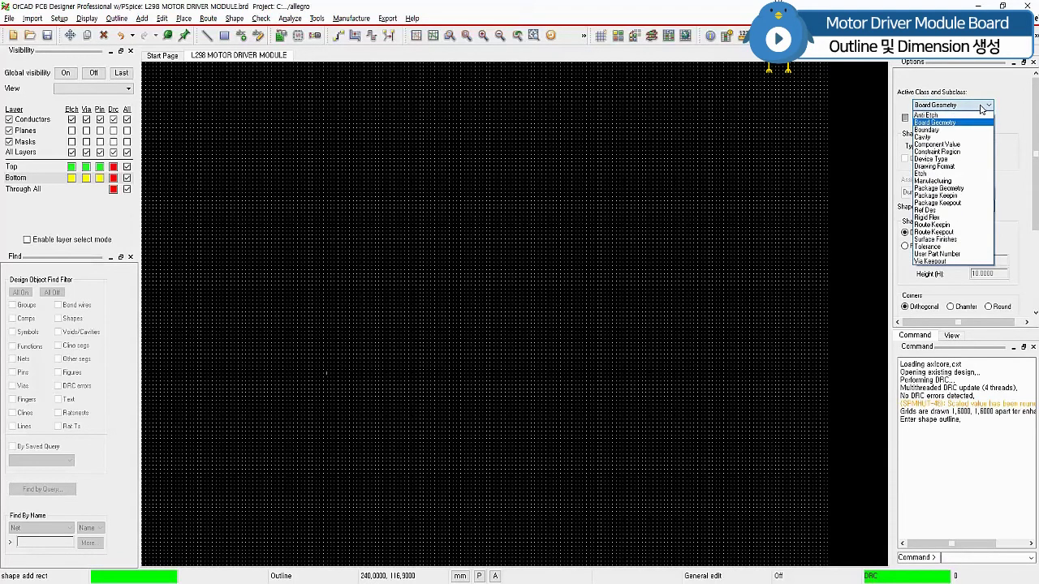
{"action": "left_click", "coordinate": [960, 121]}
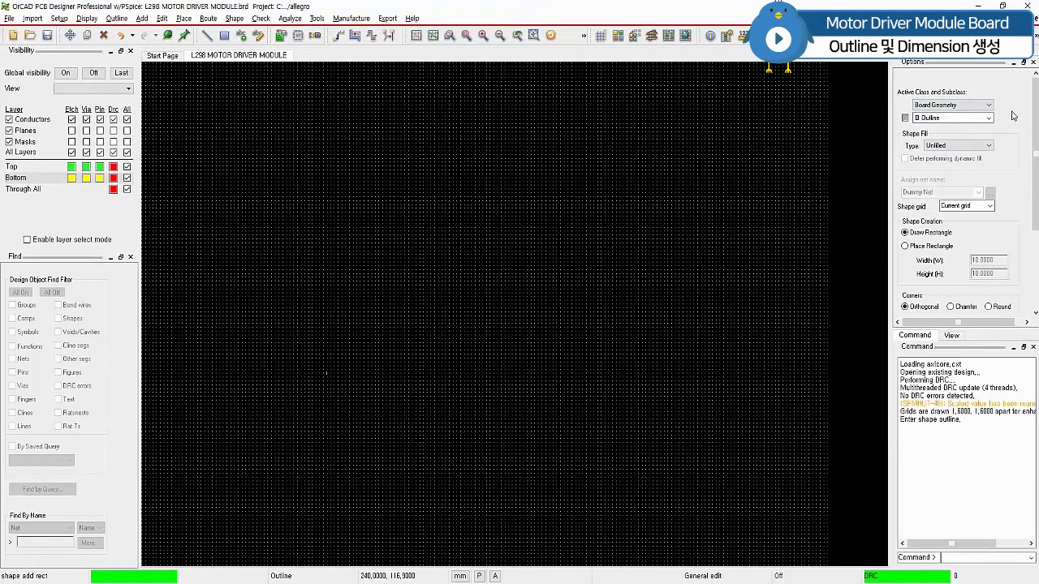
{"action": "left_click", "coordinate": [981, 121]}
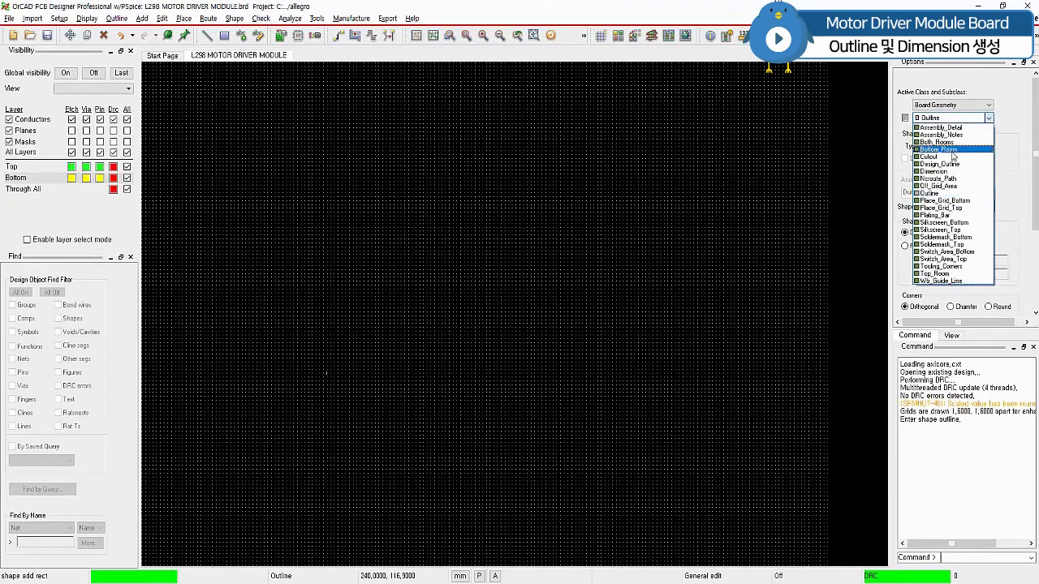
{"action": "left_click", "coordinate": [974, 164]}
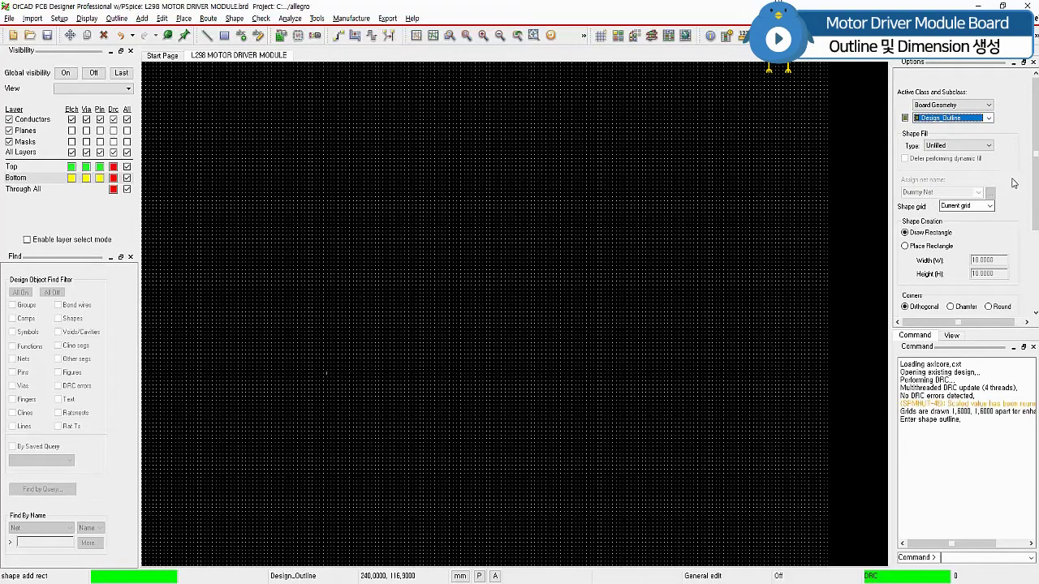
- Define the outline as a placed rectangle 58 mm wide and 58 mm high with round corners
{"action": "left_click", "coordinate": [1036, 188]}
{"action": "scroll", "coordinate": [1036, 189], "scroll_direction": "down", "scroll_amount": 3}
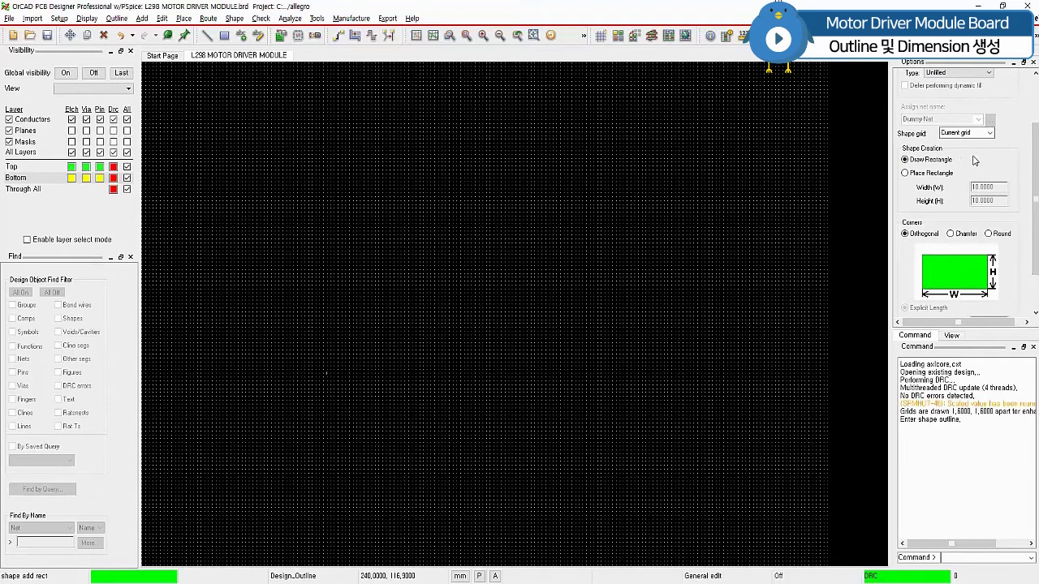
{"action": "left_click", "coordinate": [905, 174]}
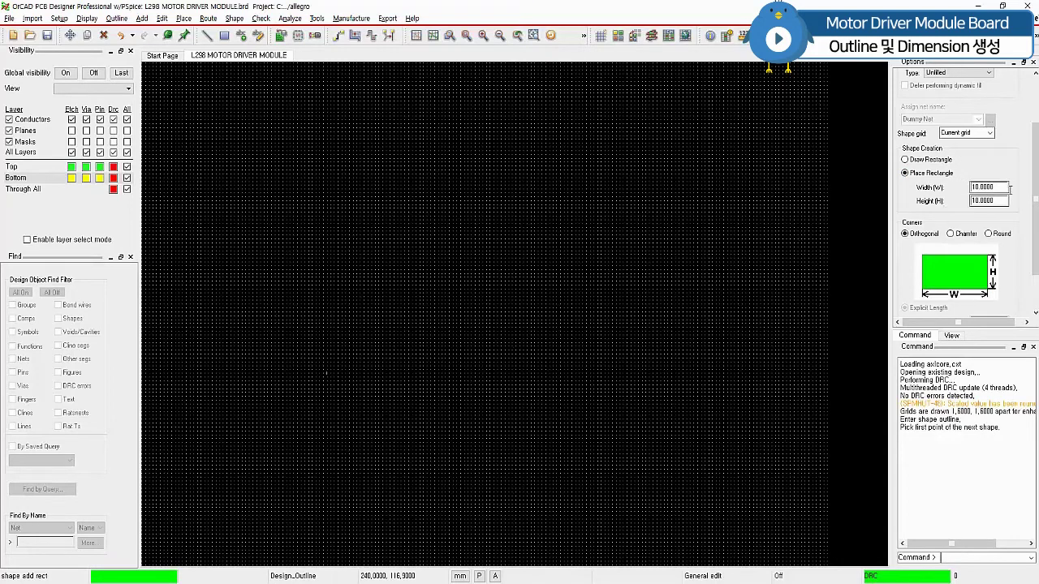
{"action": "left_click_drag", "start_coordinate": [1009, 189], "coordinate": [970, 188]}
{"action": "type", "text": "50"}
{"action": "key", "text": "Tab"}
{"action": "type", "text": "58"}
{"action": "key", "text": "Tab"}
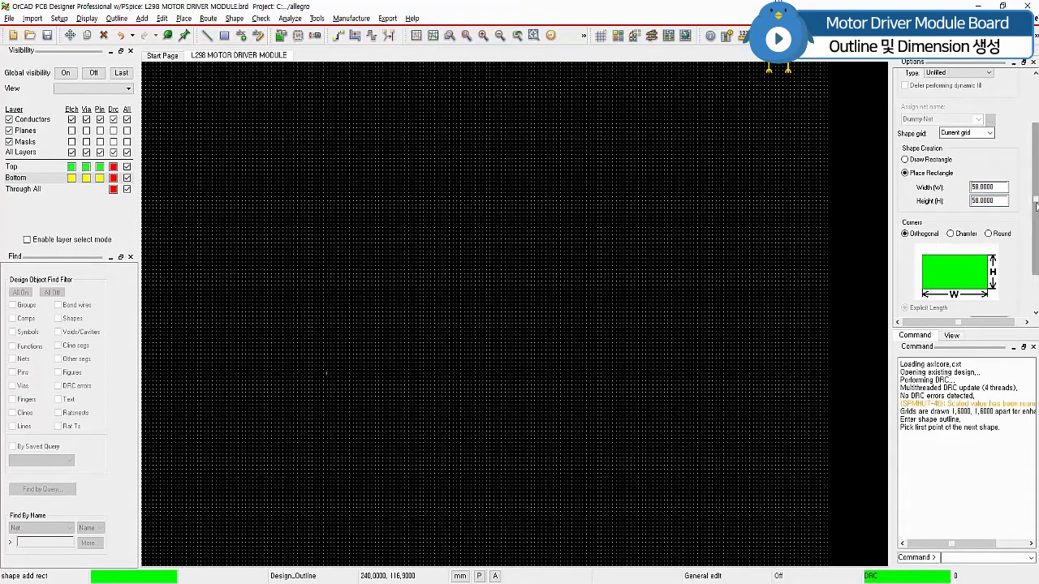
{"action": "scroll", "coordinate": [1036, 207], "scroll_direction": "down", "scroll_amount": 2}
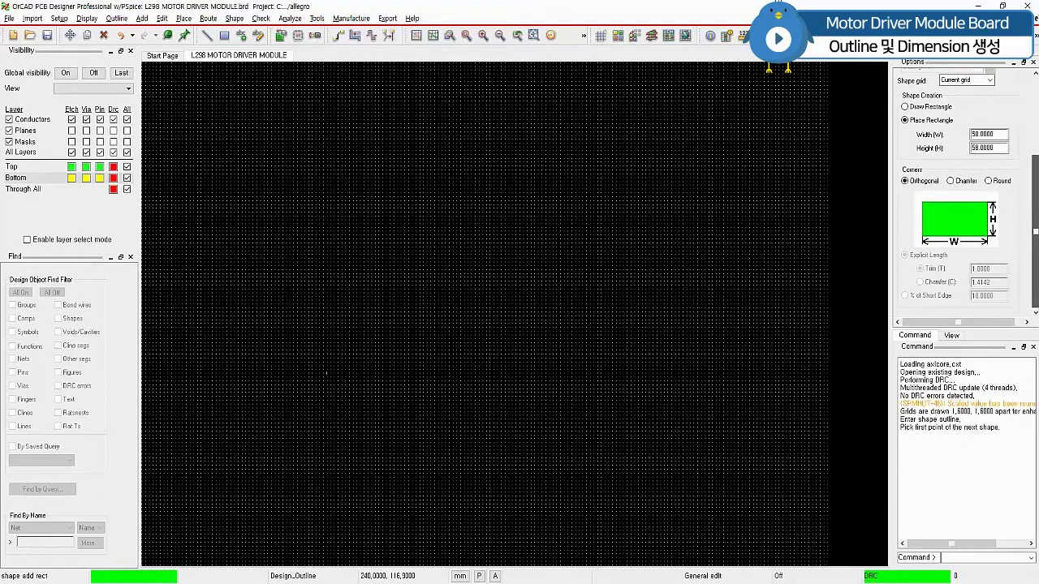
{"action": "left_click", "coordinate": [989, 182]}
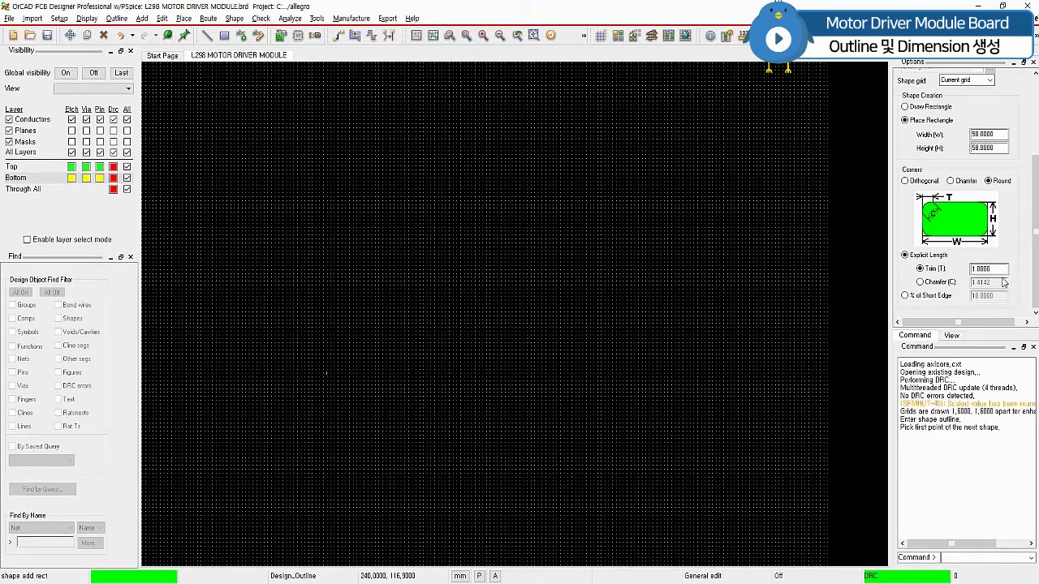
- Place the 58 x 58 mm outline rectangle at coordinates x 0, y 58 and finish the shape command
{"action": "type", "text": "x"}
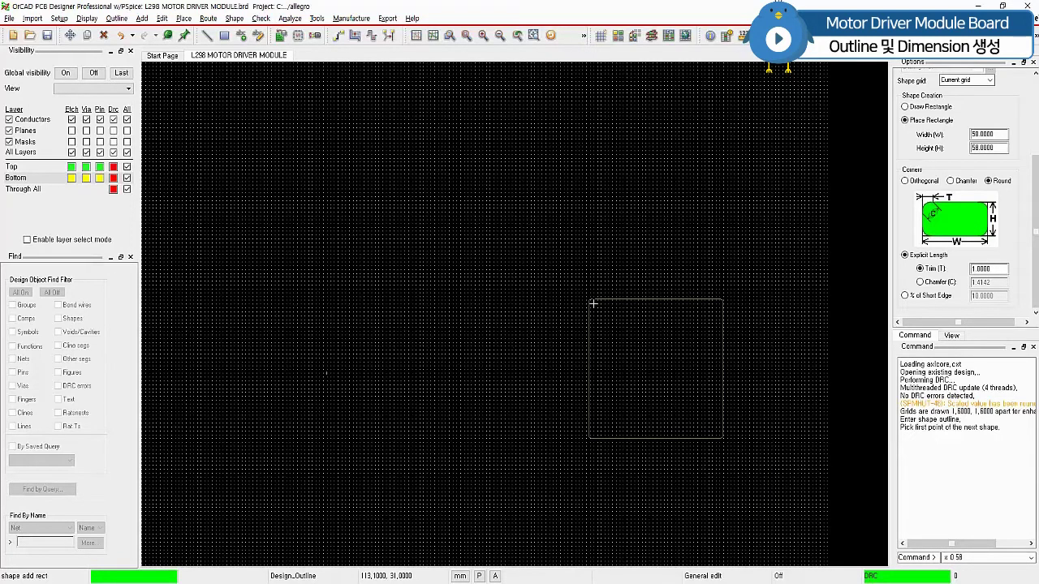
{"action": "type", "text": " 0 58"}
{"action": "key", "text": "Return"}
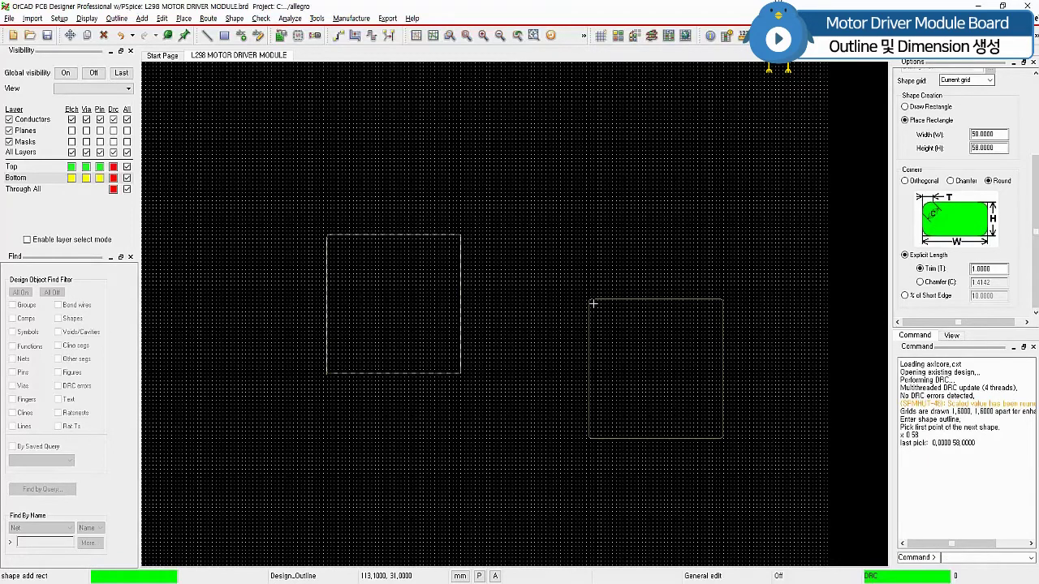
{"action": "right_click", "coordinate": [590, 217]}
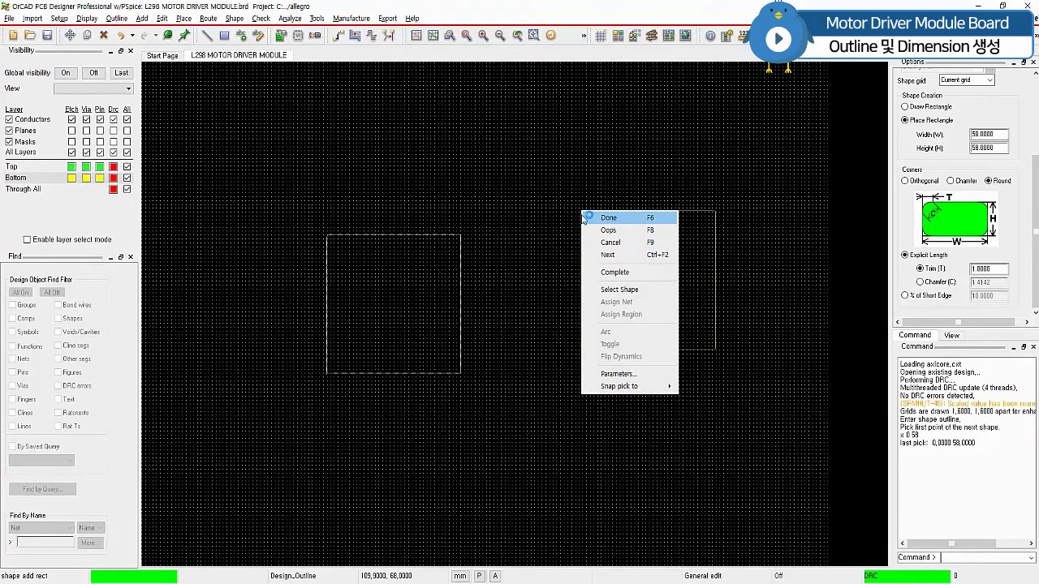
{"action": "left_click", "coordinate": [605, 217]}
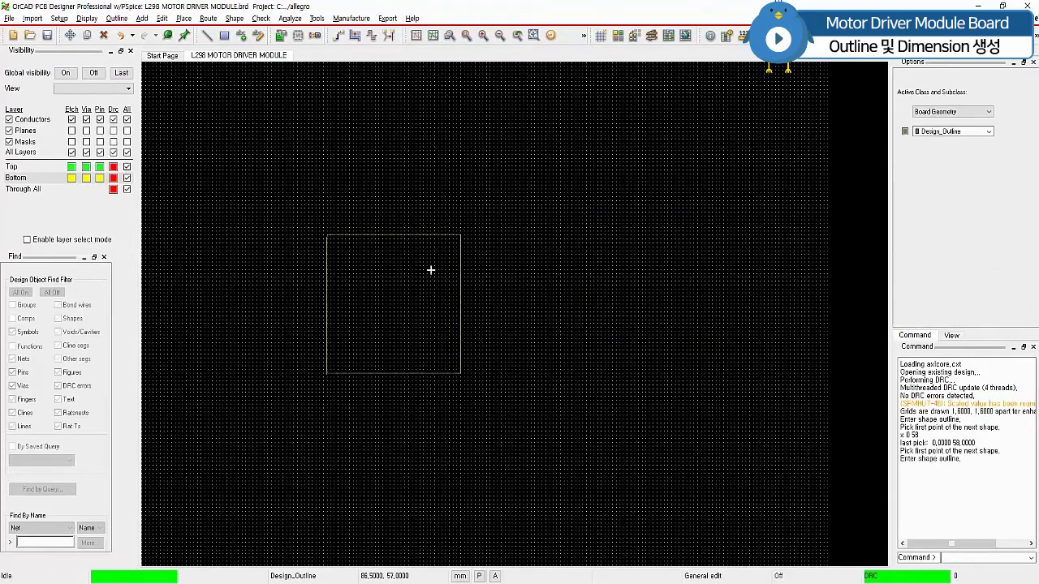
- Z-Copy the board outline shape to the PACKAGE KEEPIN class, ALL subclass, contracted by a 2 mm offset
{"action": "left_click", "coordinate": [467, 35]}
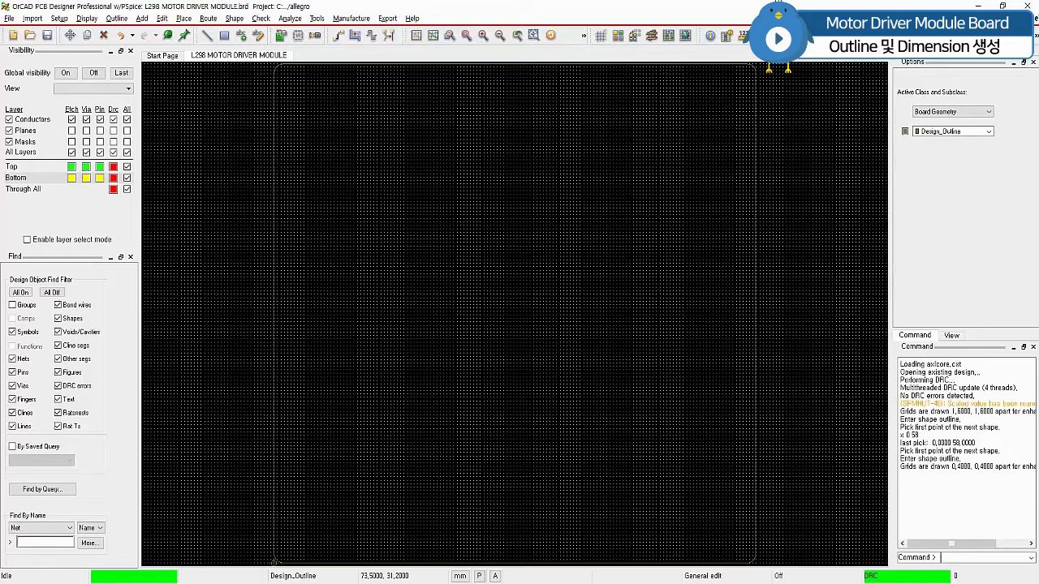
{"action": "left_click", "coordinate": [232, 19]}
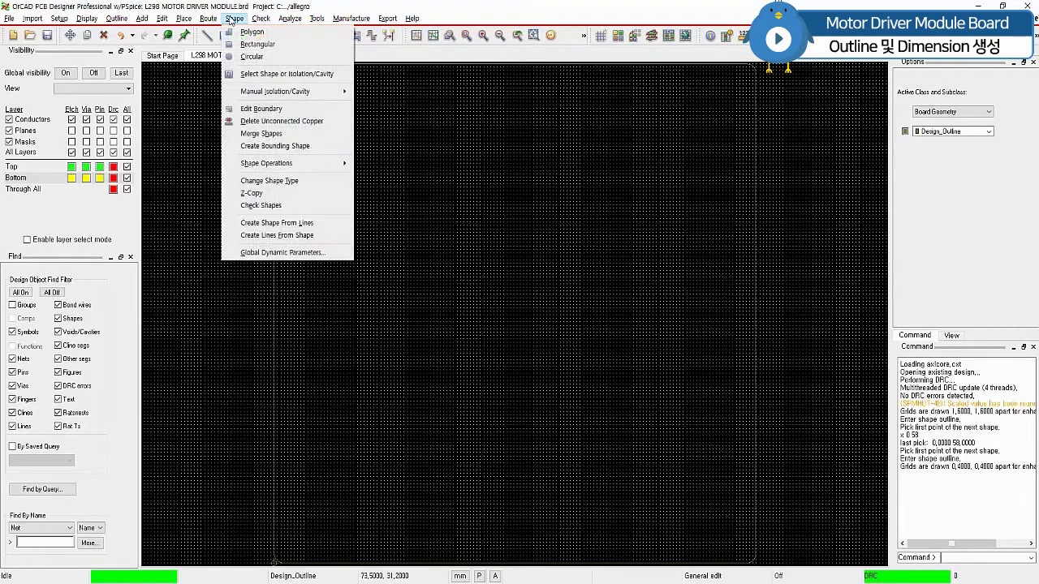
{"action": "left_click", "coordinate": [252, 193]}
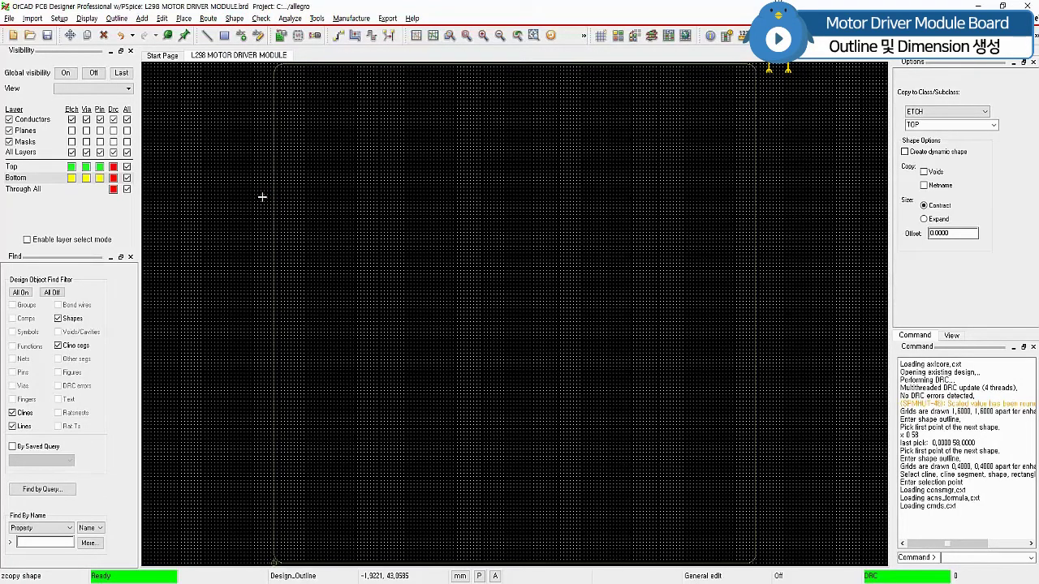
{"action": "left_click", "coordinate": [986, 113]}
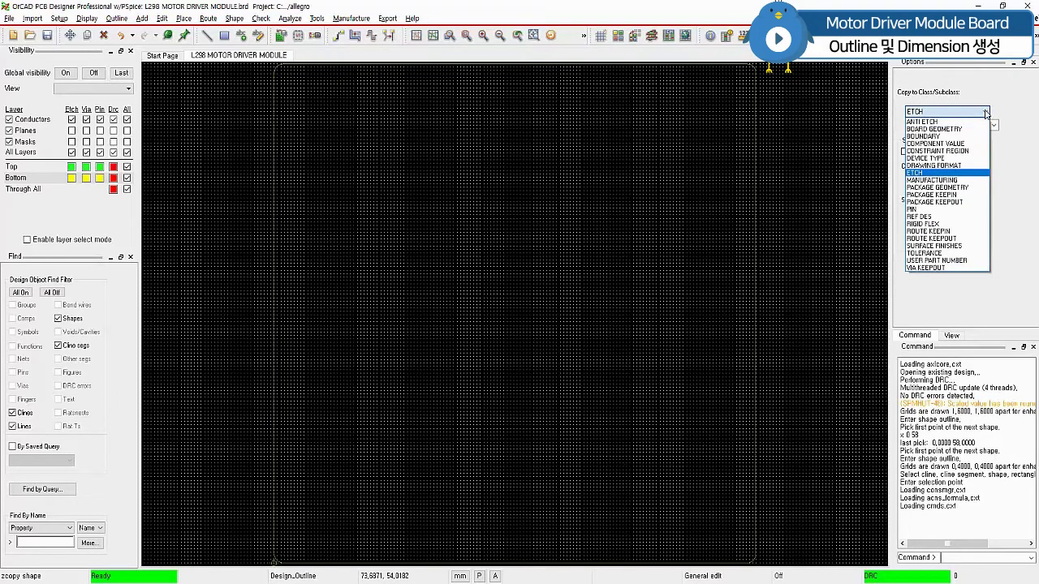
{"action": "left_click", "coordinate": [974, 195]}
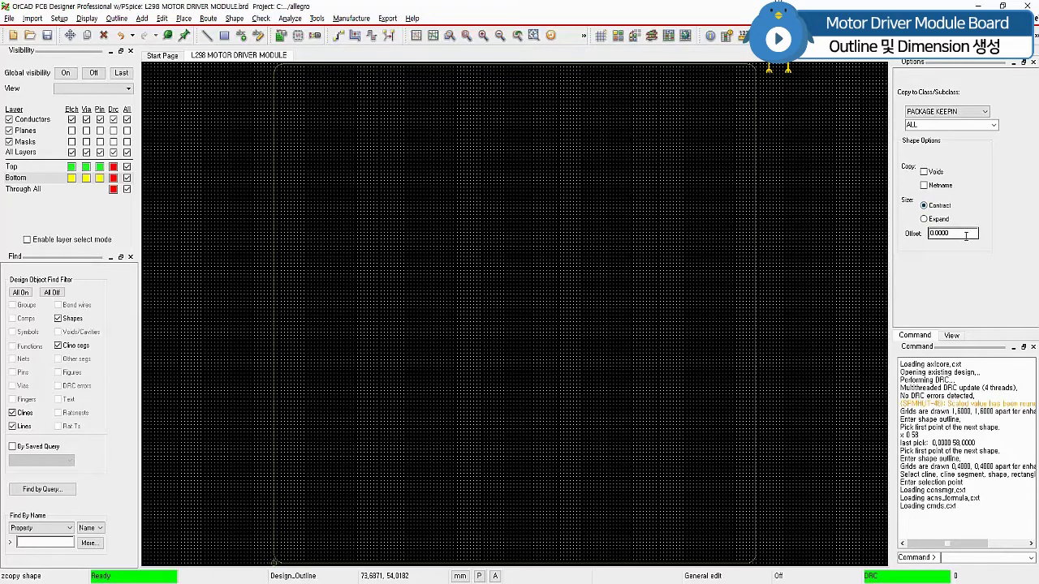
{"action": "left_click_drag", "start_coordinate": [962, 234], "coordinate": [925, 237]}
{"action": "type", "text": "2"}
{"action": "key", "text": "Return"}
{"action": "left_click", "coordinate": [57, 294]}
{"action": "left_click", "coordinate": [58, 318]}
{"action": "left_click", "coordinate": [756, 269]}
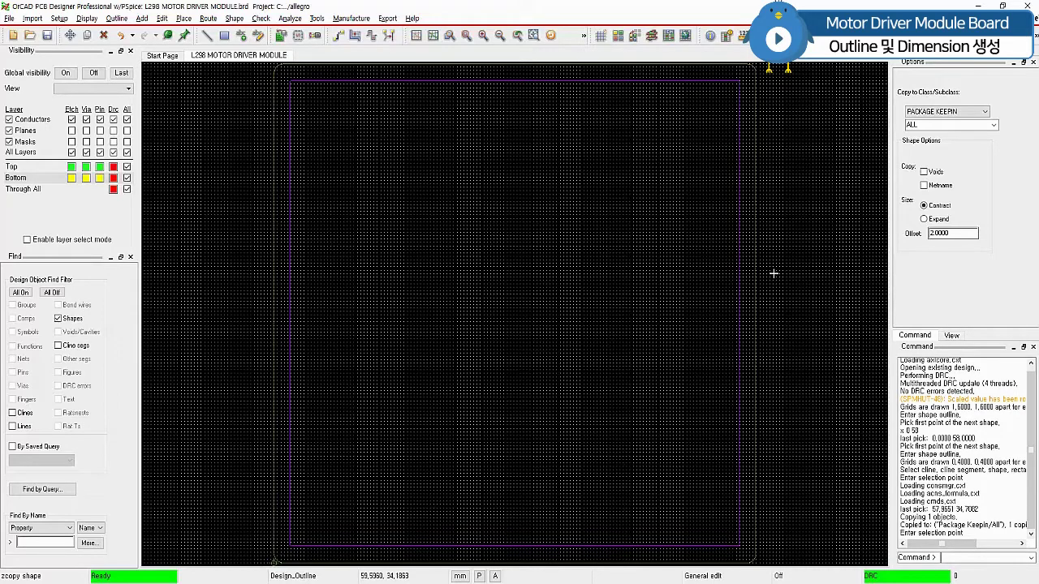
{"action": "key", "text": "Escape"}
- Turn the grid display off in the grid definition and accept it
{"action": "right_click", "coordinate": [796, 149]}
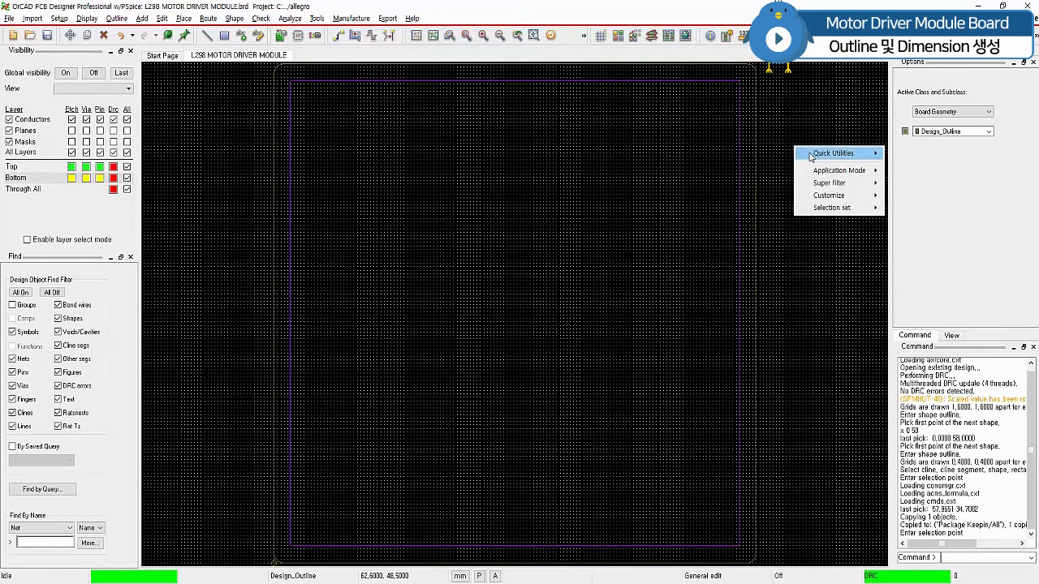
{"action": "mouse_move", "coordinate": [811, 155]}
{"action": "left_click", "coordinate": [900, 180]}
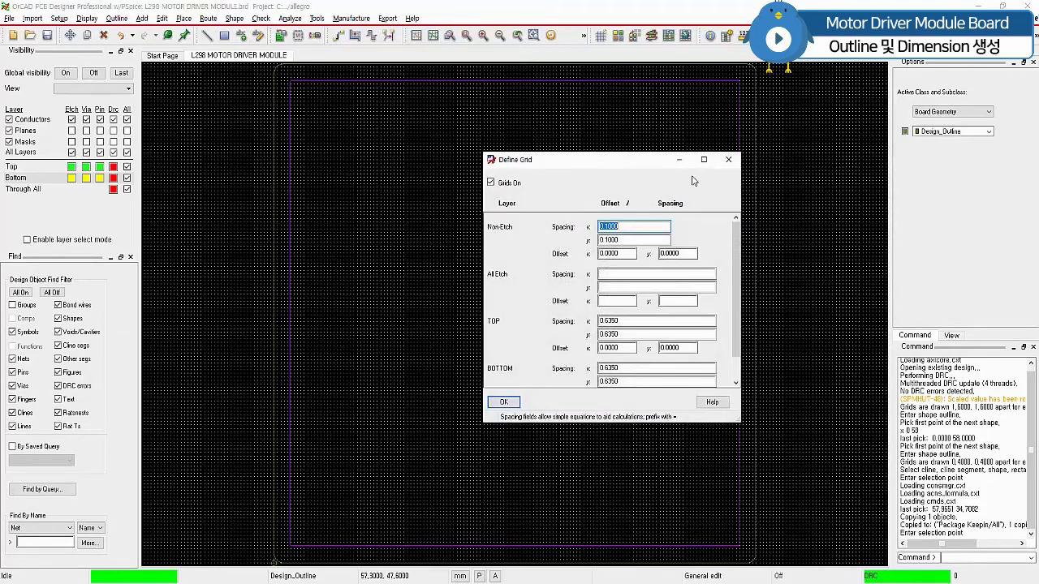
{"action": "left_click", "coordinate": [490, 183]}
{"action": "left_click", "coordinate": [503, 402]}
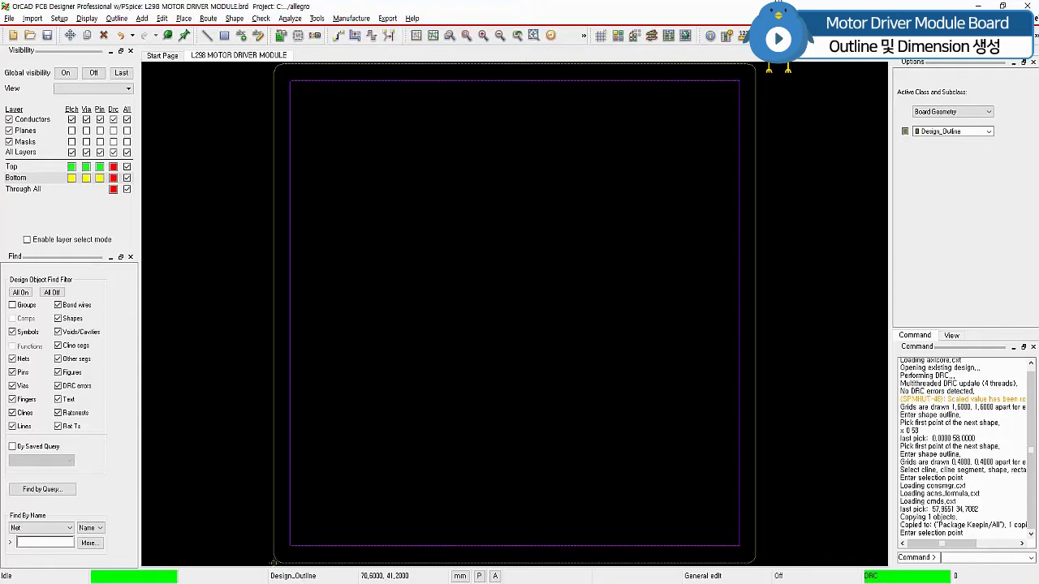
- Z-Copy the board outline to the ROUTE KEEPIN class, ALL subclass, contracted by 2 mm, and finish the command
{"action": "left_click", "coordinate": [234, 18]}
{"action": "left_click", "coordinate": [264, 192]}
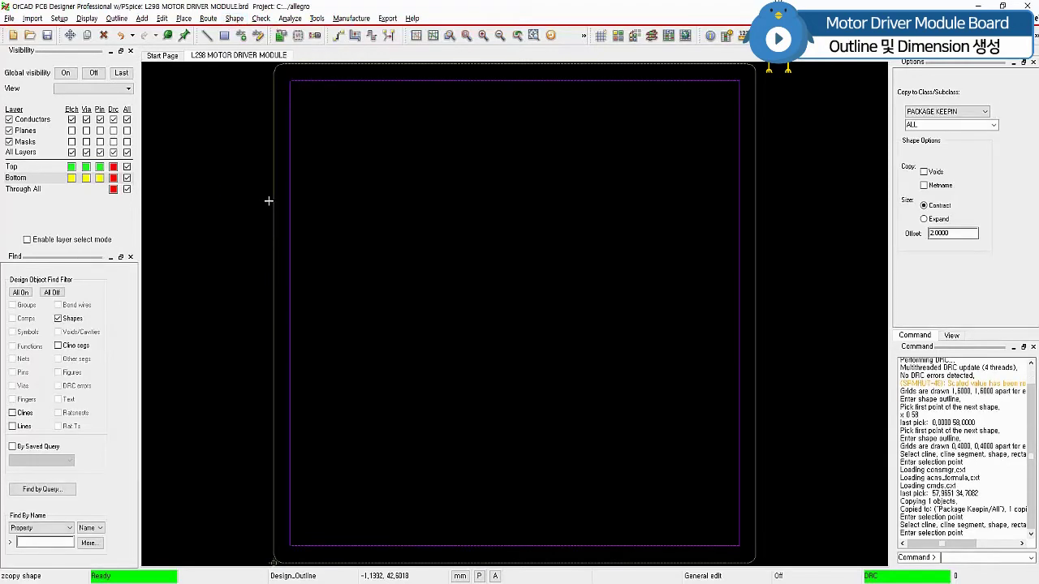
{"action": "left_click", "coordinate": [987, 115]}
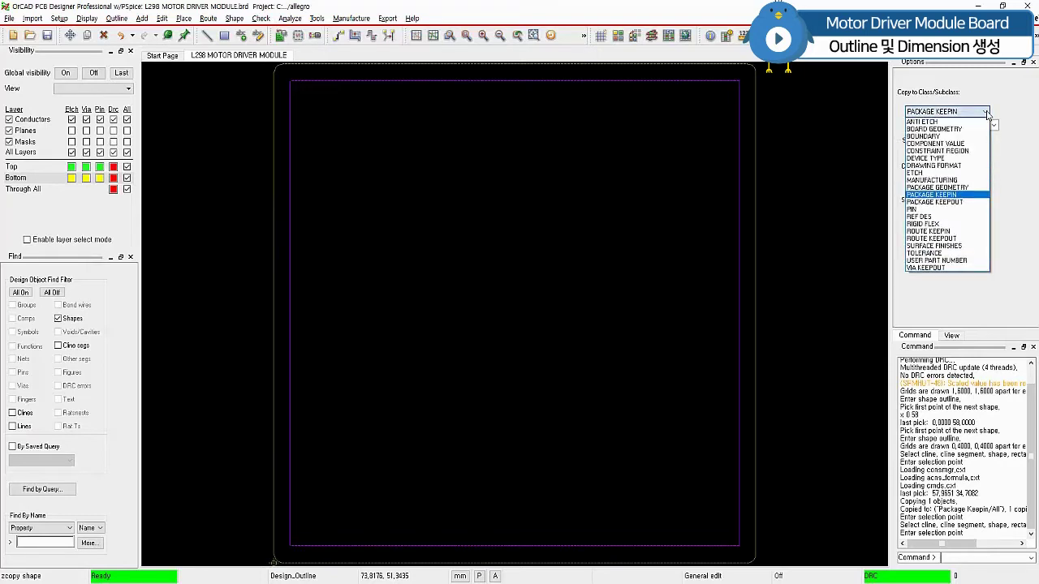
{"action": "left_click", "coordinate": [987, 114]}
{"action": "left_click", "coordinate": [986, 115]}
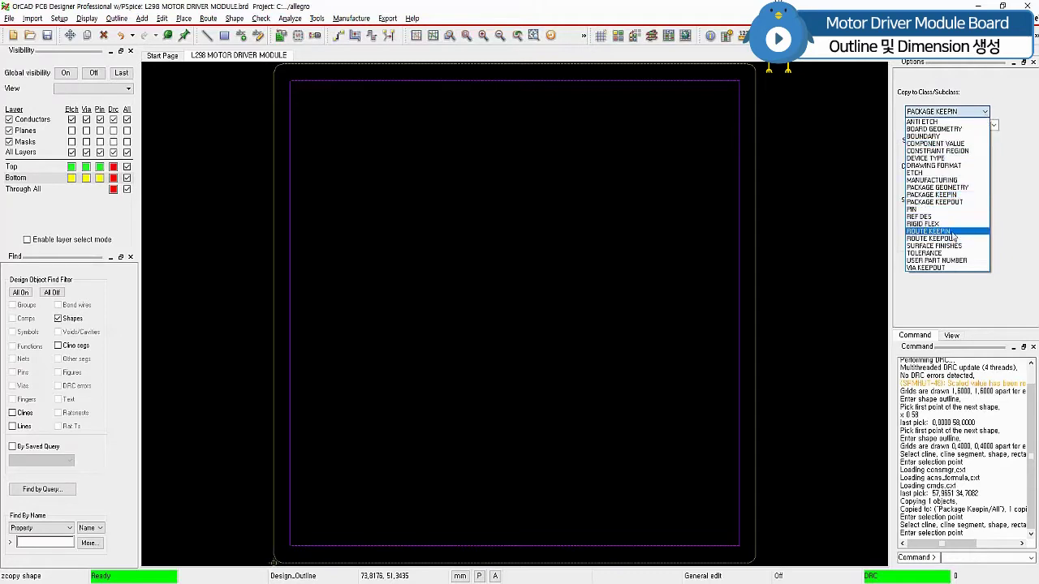
{"action": "left_click", "coordinate": [927, 231]}
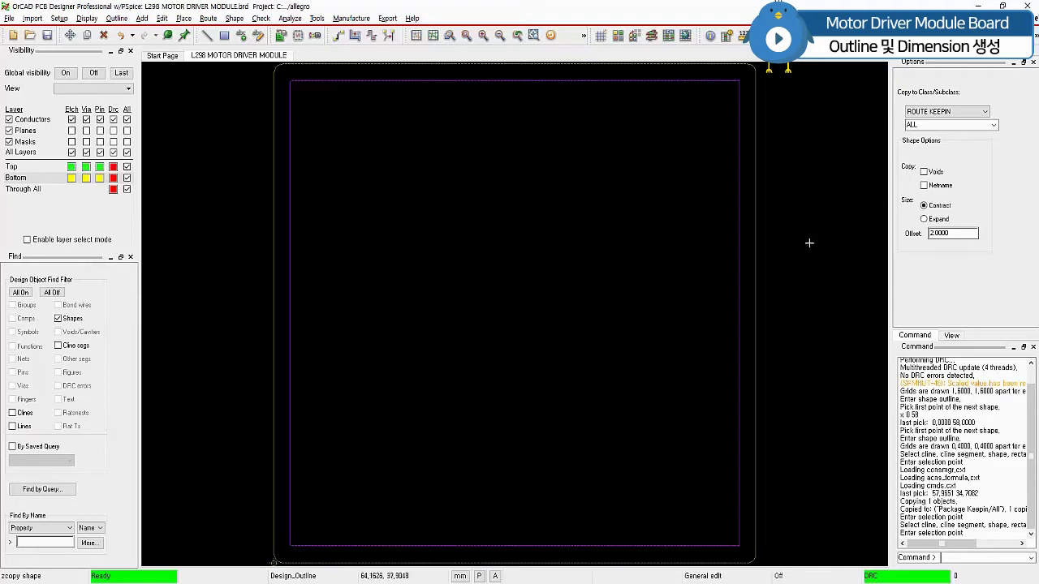
{"action": "left_click", "coordinate": [760, 260]}
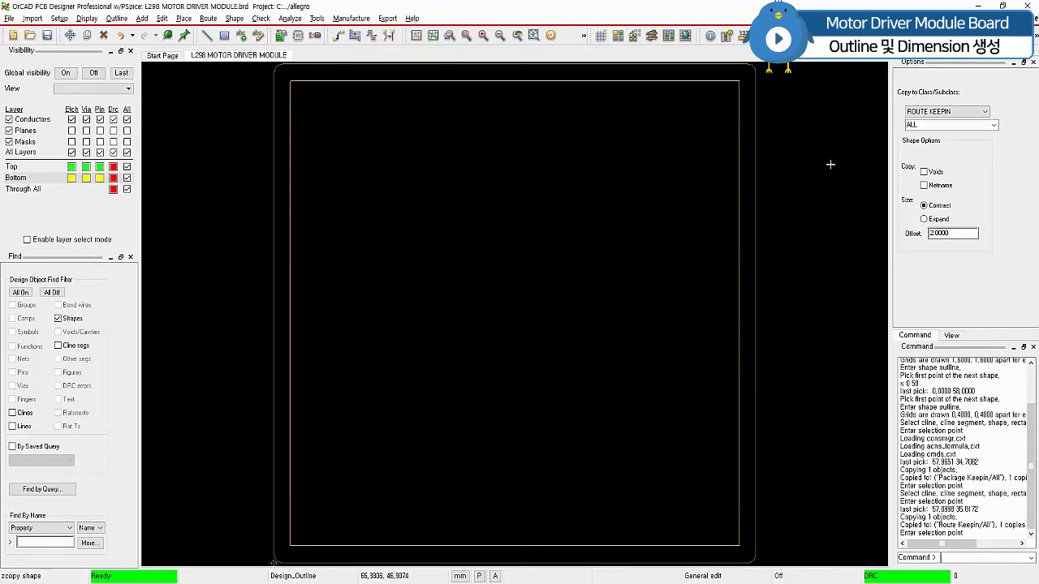
{"action": "right_click", "coordinate": [824, 192]}
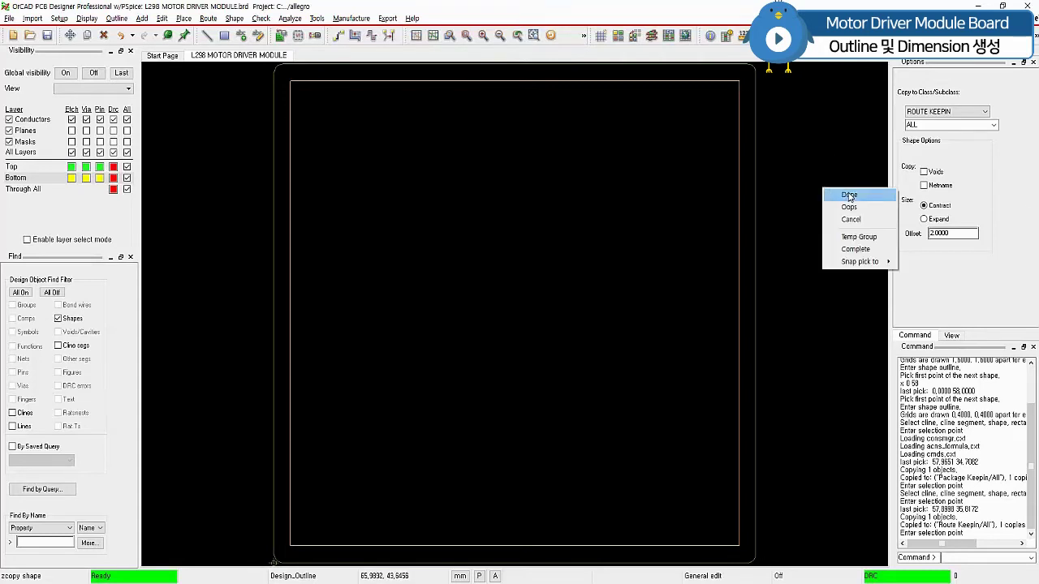
{"action": "left_click", "coordinate": [849, 195]}
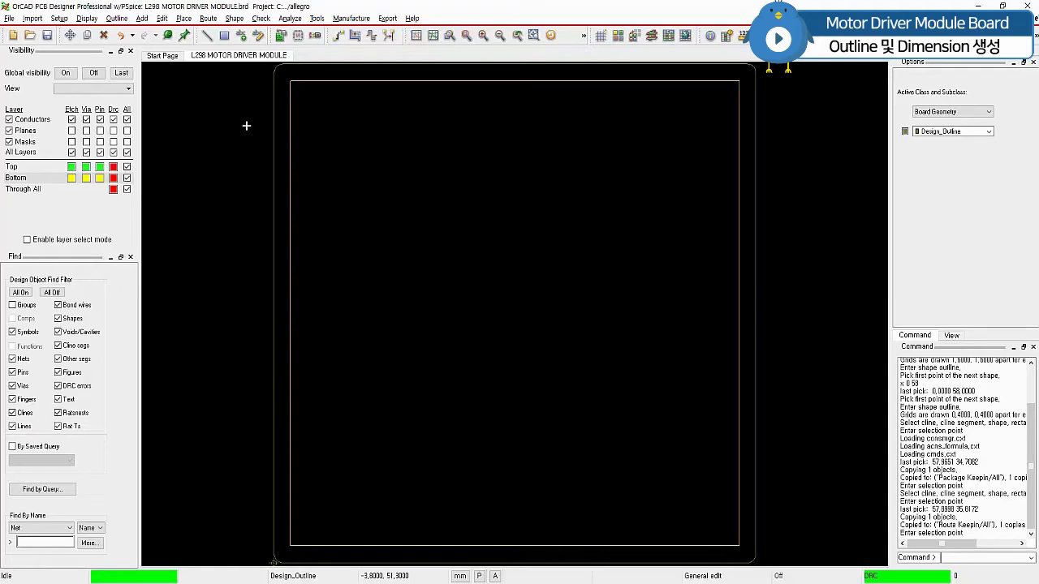
- Start manual component placement and include Library definitions in the placement list
{"action": "left_click", "coordinate": [281, 36]}
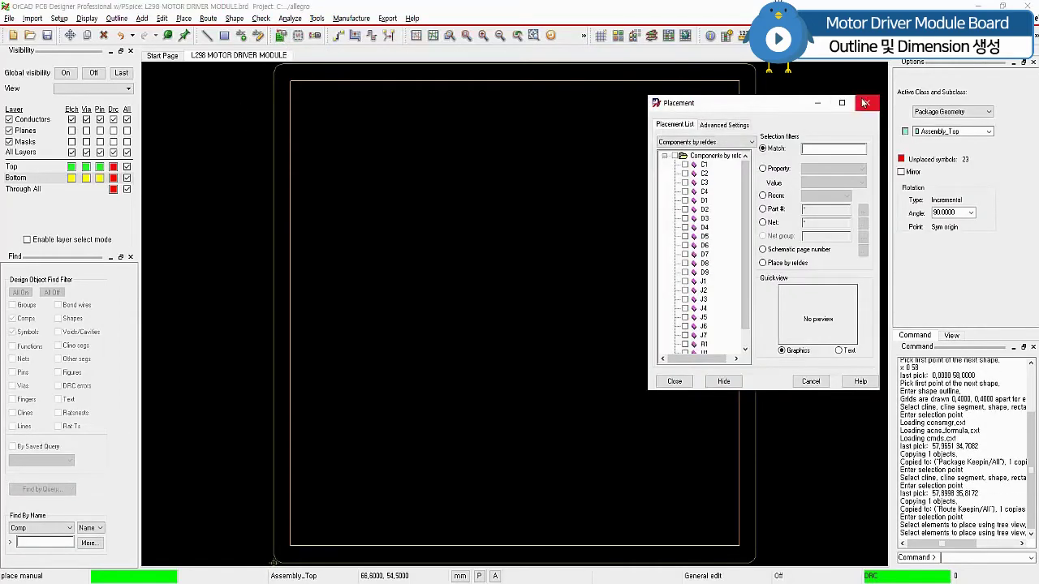
{"action": "left_click_drag", "start_coordinate": [784, 104], "coordinate": [772, 98]}
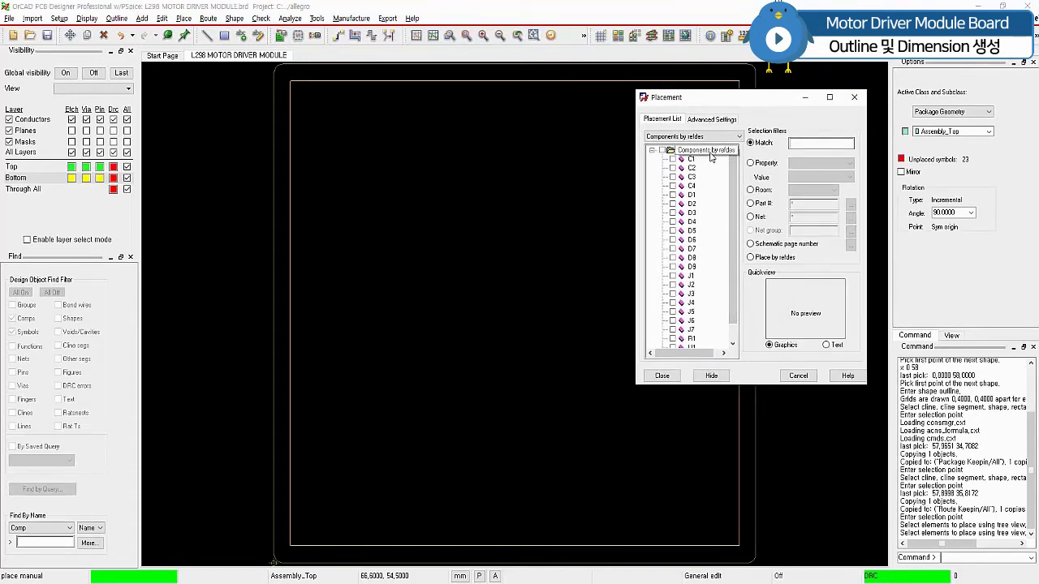
{"action": "left_click_drag", "start_coordinate": [735, 178], "coordinate": [741, 243]}
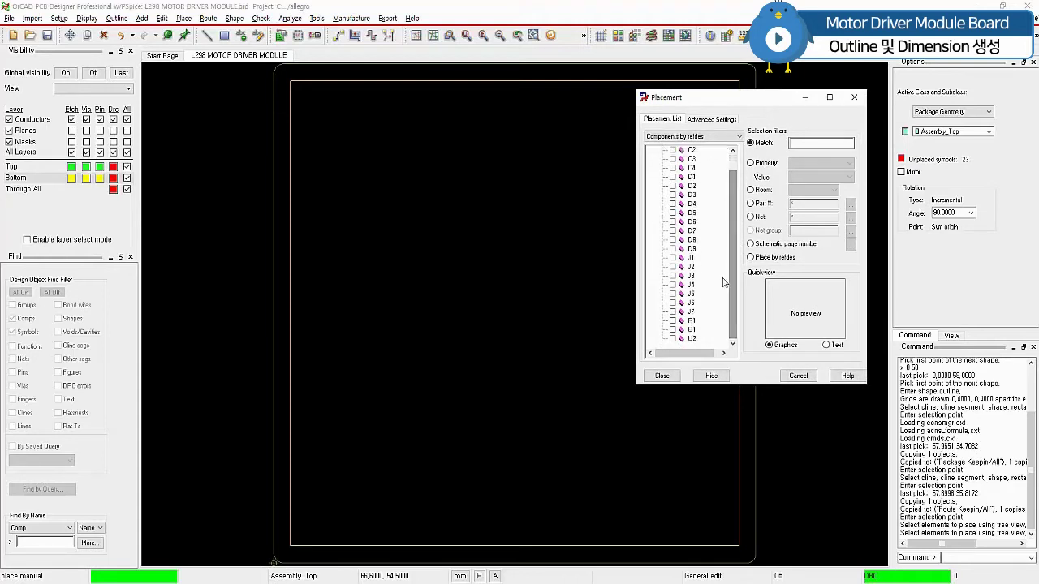
{"action": "left_click", "coordinate": [719, 121]}
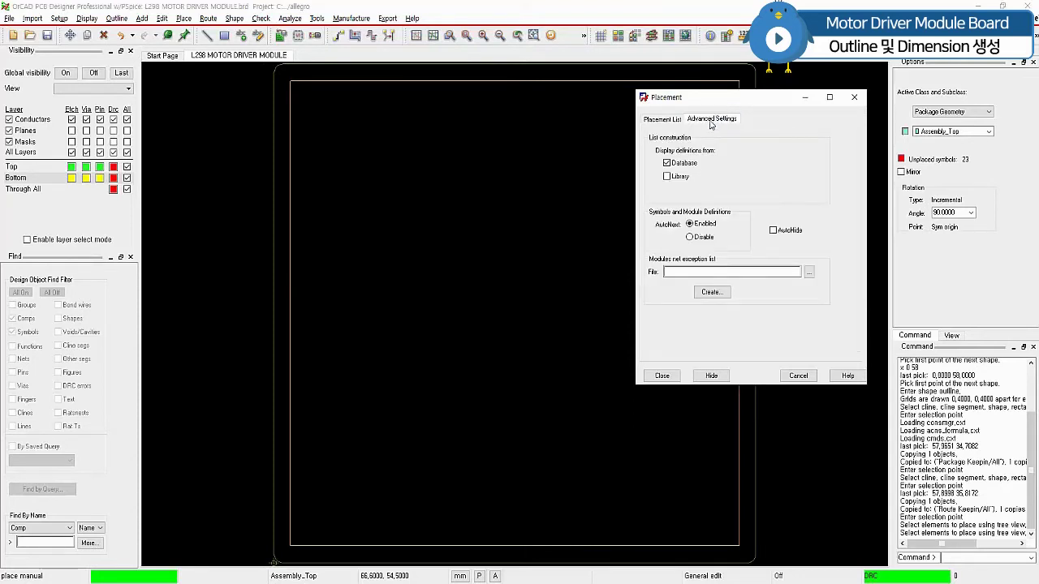
{"action": "left_click", "coordinate": [677, 177]}
{"action": "left_click_drag", "start_coordinate": [664, 185], "coordinate": [697, 186]}
{"action": "left_click", "coordinate": [663, 120]}
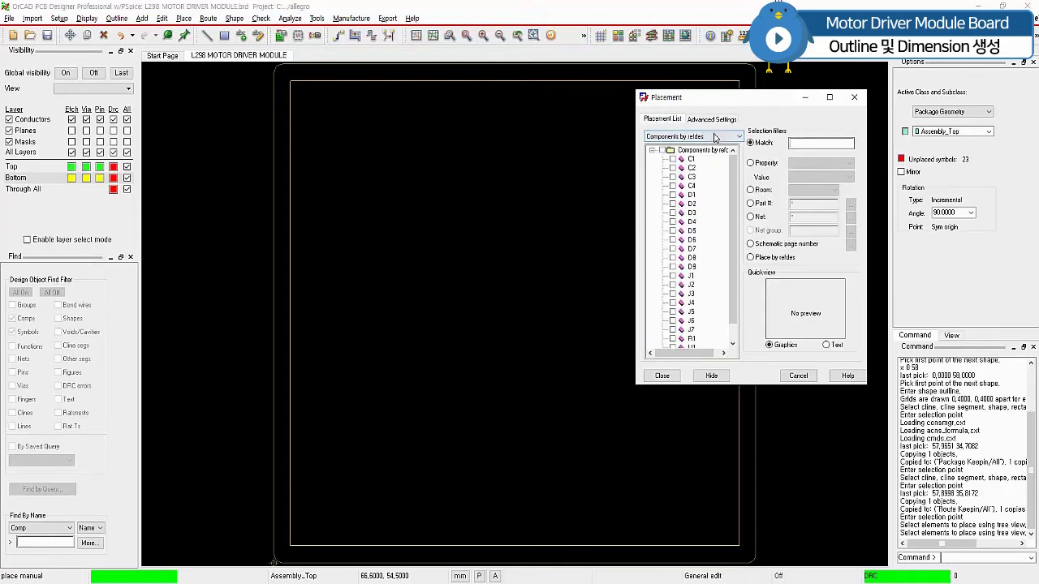
- Select the MTG125 mechanical symbol for placement and convert 125 mil to millimetres in the unit converter
{"action": "left_click", "coordinate": [739, 138]}
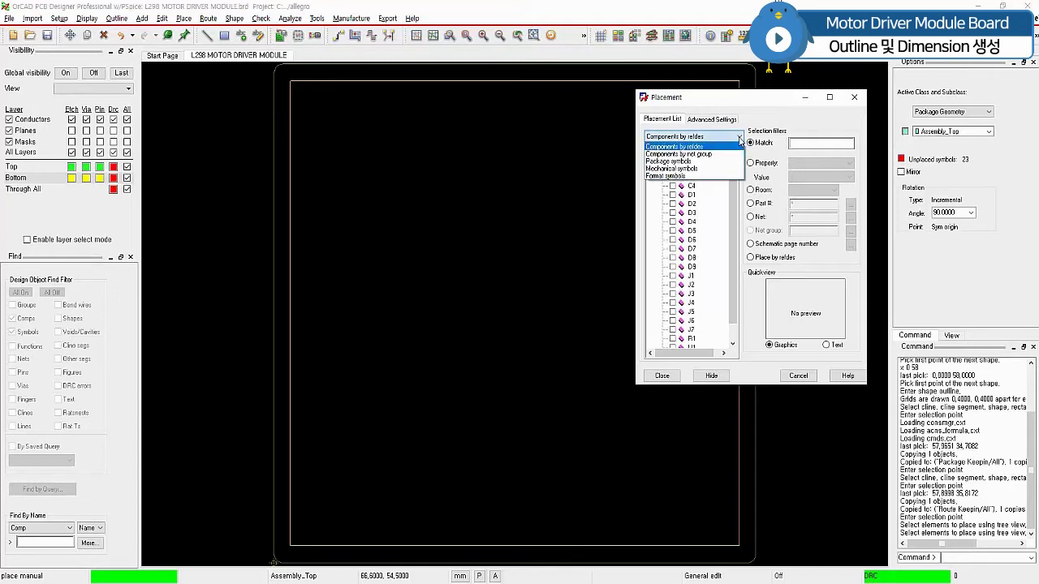
{"action": "left_click", "coordinate": [706, 169]}
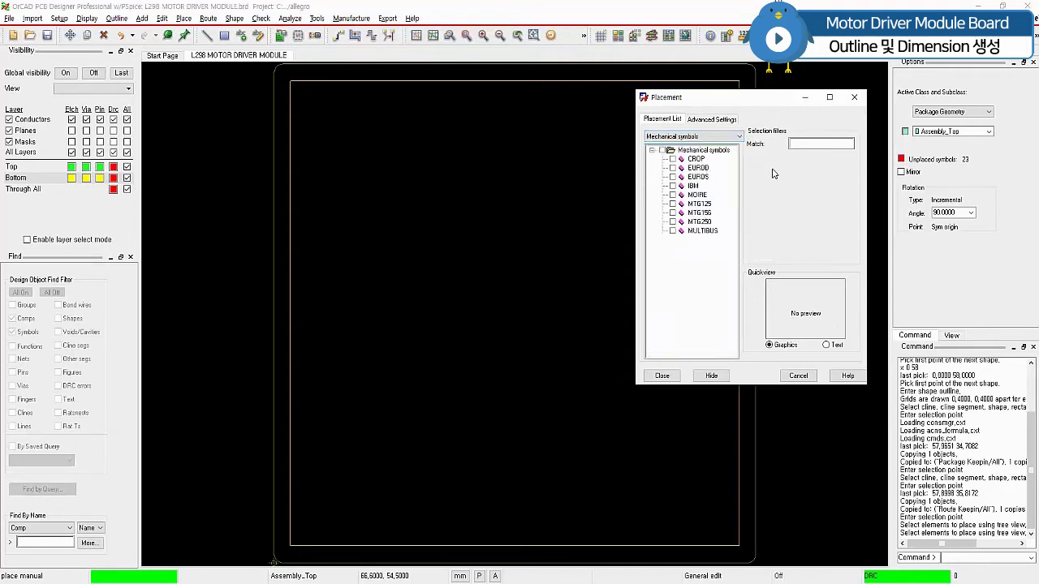
{"action": "left_click", "coordinate": [673, 204]}
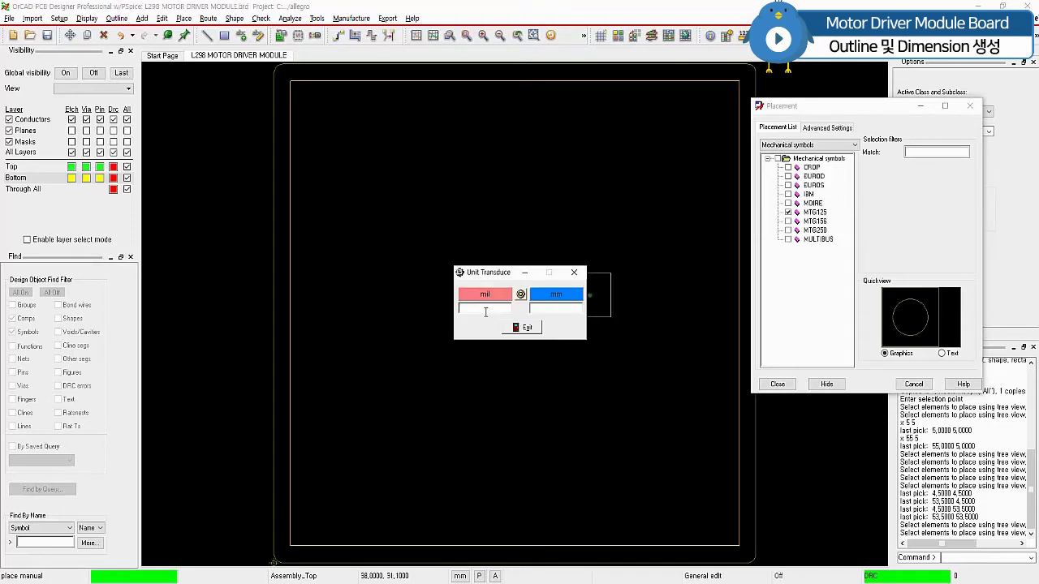
{"action": "type", "text": "125"}
{"action": "left_click", "coordinate": [525, 278]}
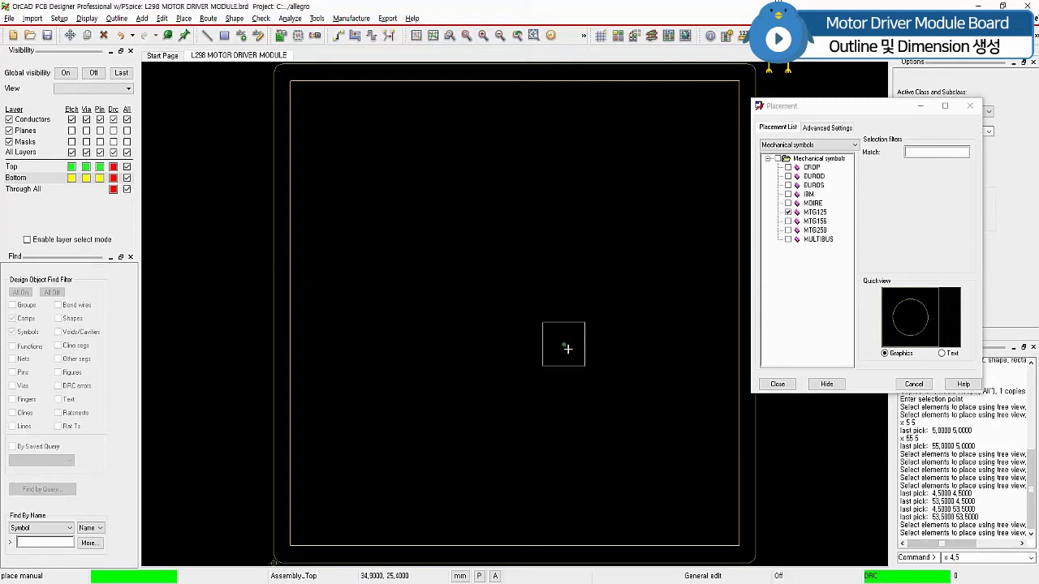
- Place MTG125 mounting holes at (4.5, 4.5), (53.5, 4.5), (53.5, 53.5) and (4.5, 53.5), and finish the placement
{"action": "type", "text": "5"}
{"action": "key", "text": "Return"}
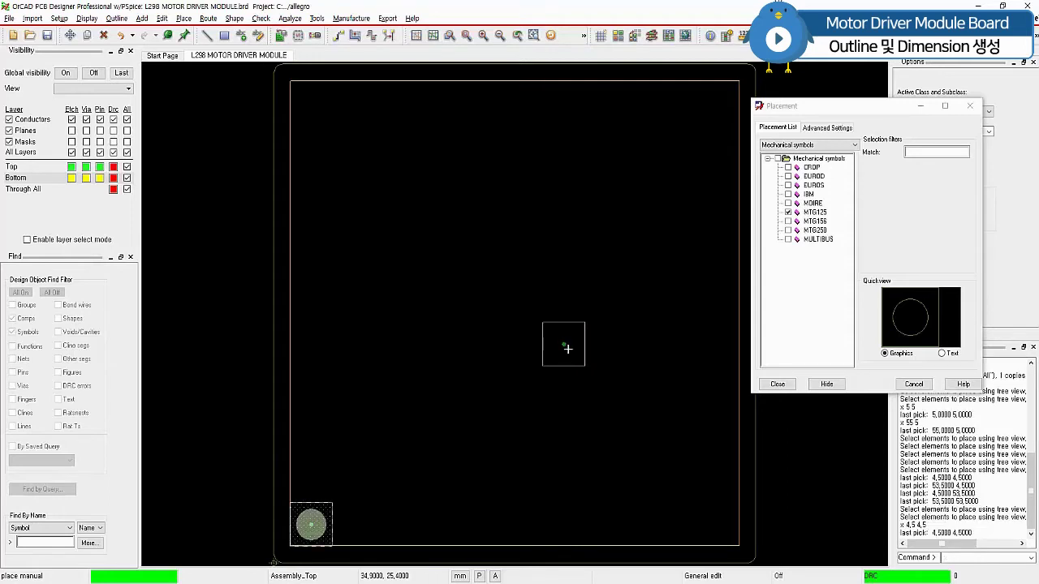
{"action": "type", "text": "x 53.5 4.5"}
{"action": "key", "text": "Return"}
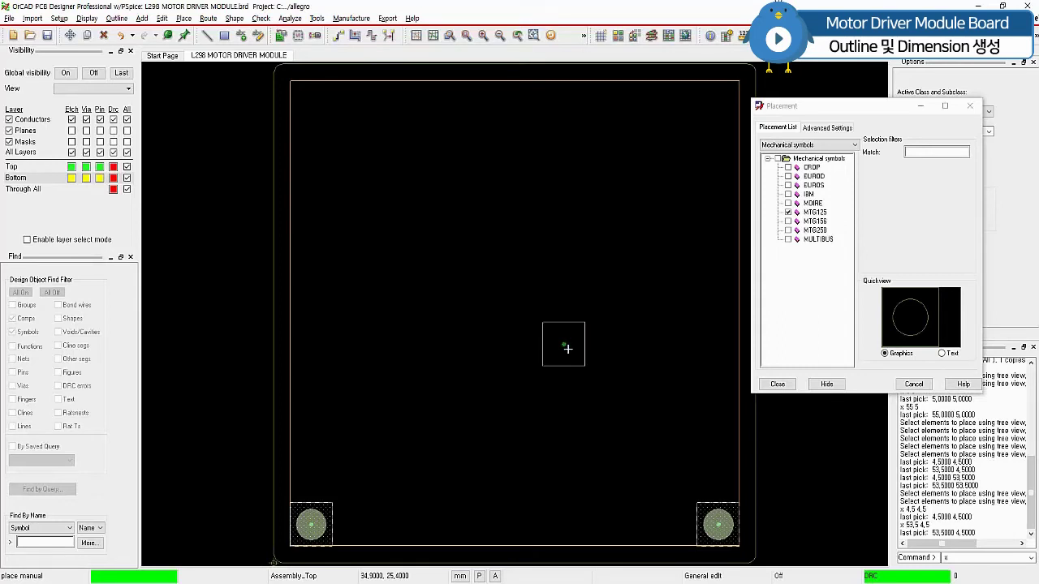
{"action": "type", "text": "x 53.5 53.5"}
{"action": "key", "text": "Return"}
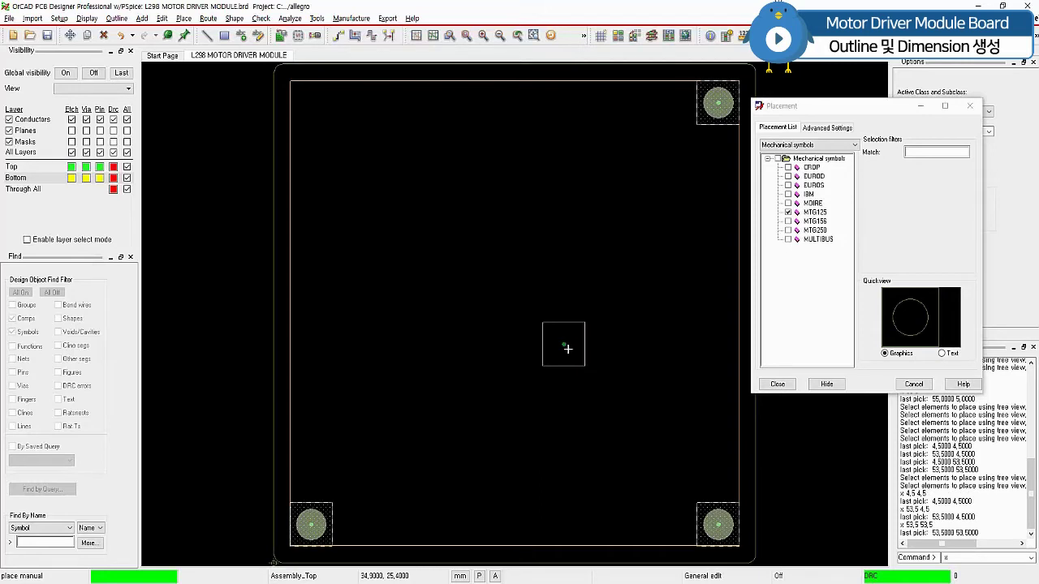
{"action": "type", "text": "x 4,5 53,5"}
{"action": "key", "text": "Return"}
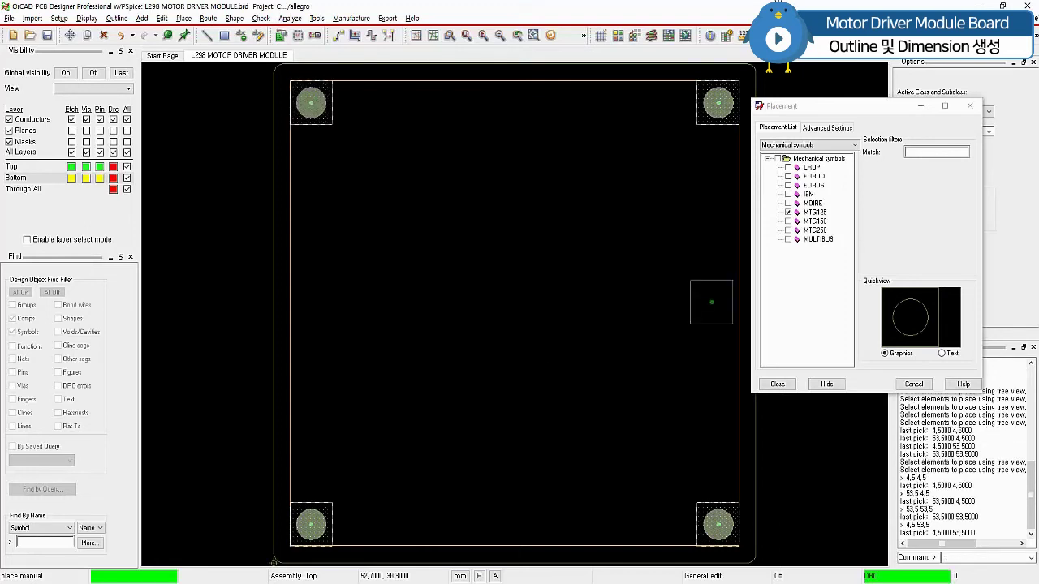
{"action": "right_click", "coordinate": [555, 177]}
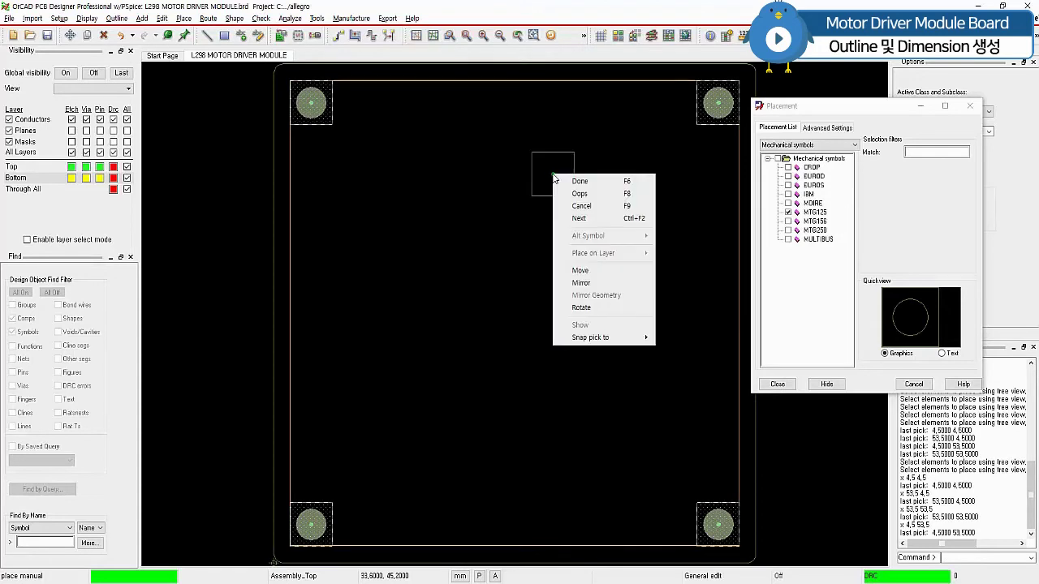
{"action": "left_click", "coordinate": [568, 180]}
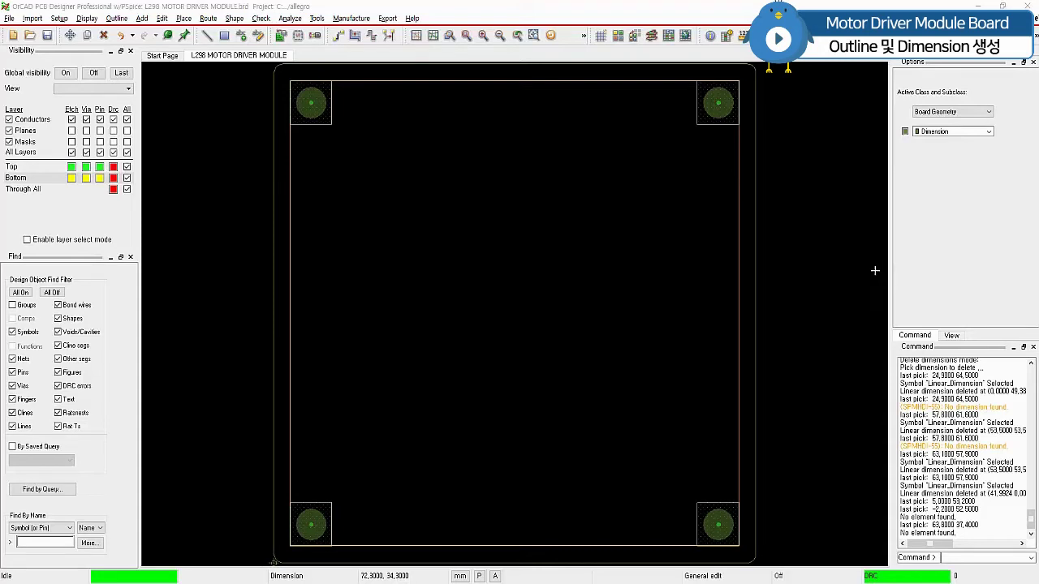
- Switch to Etch Edit application mode and open the upper-left mounting hole's design padstack for editing across all instances
{"action": "right_click", "coordinate": [223, 140]}
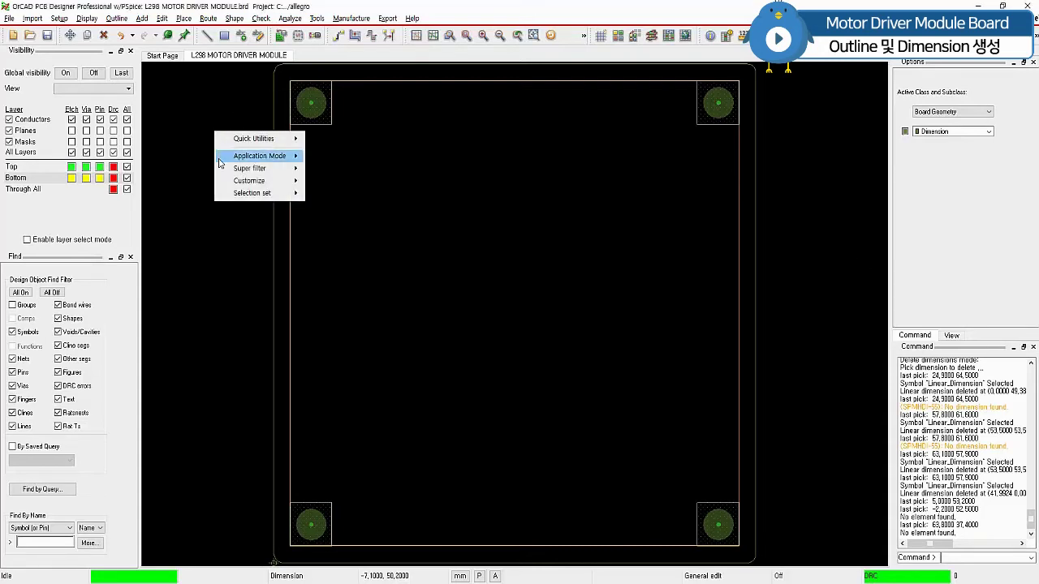
{"action": "left_click", "coordinate": [349, 188]}
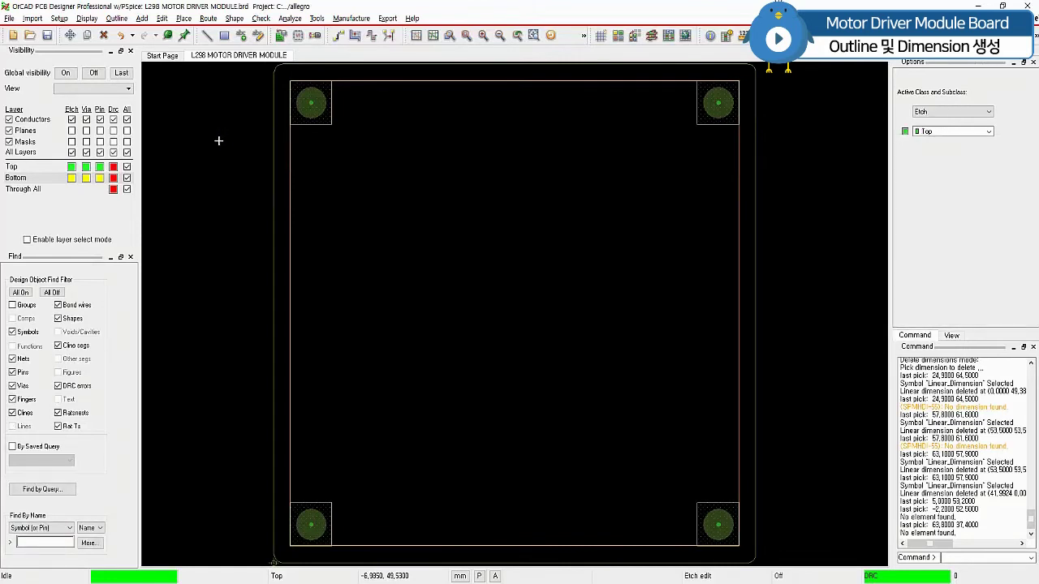
{"action": "right_click", "coordinate": [322, 116]}
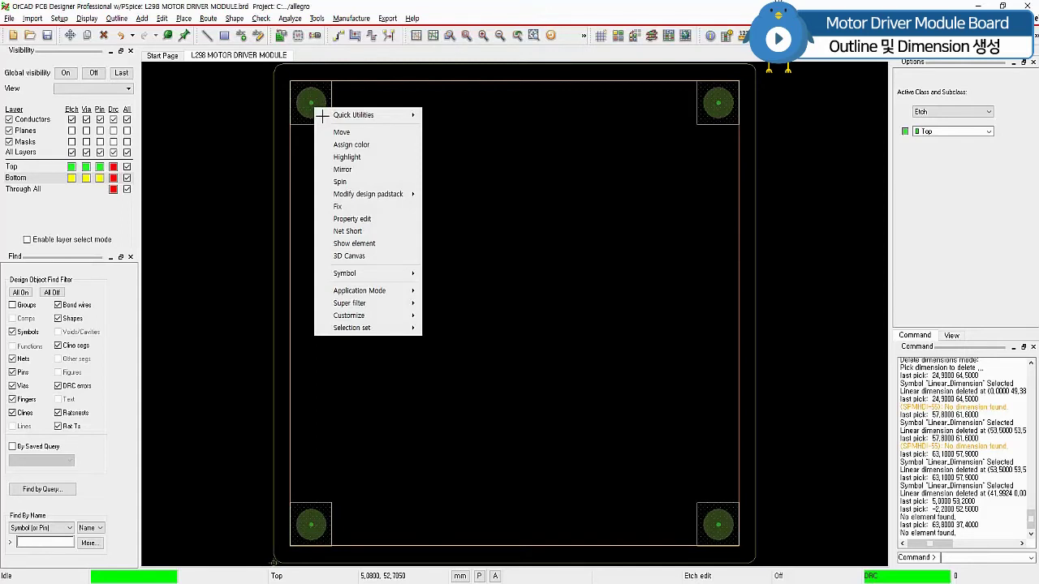
{"action": "mouse_move", "coordinate": [375, 199]}
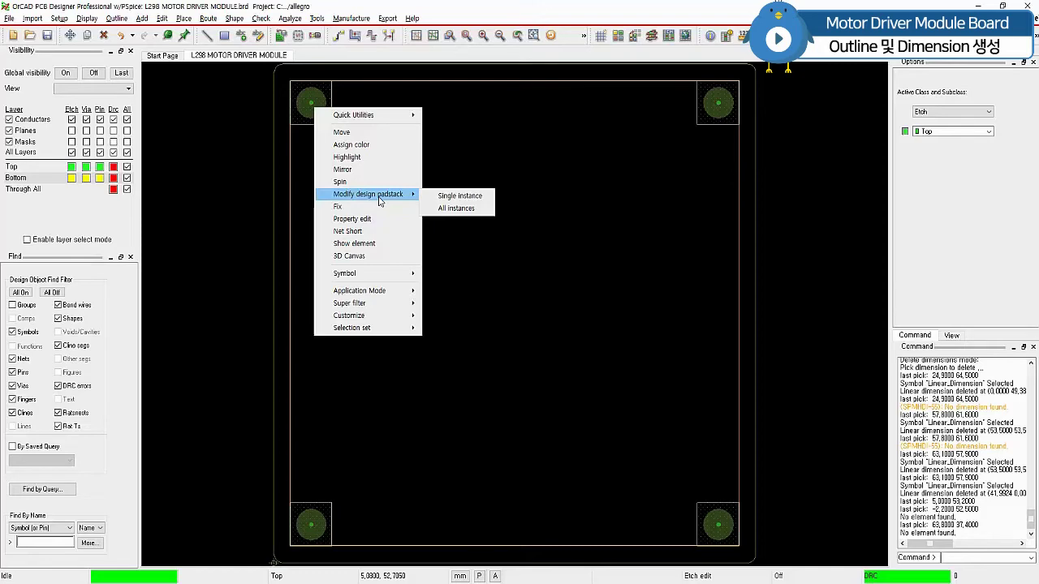
{"action": "left_click", "coordinate": [477, 209]}
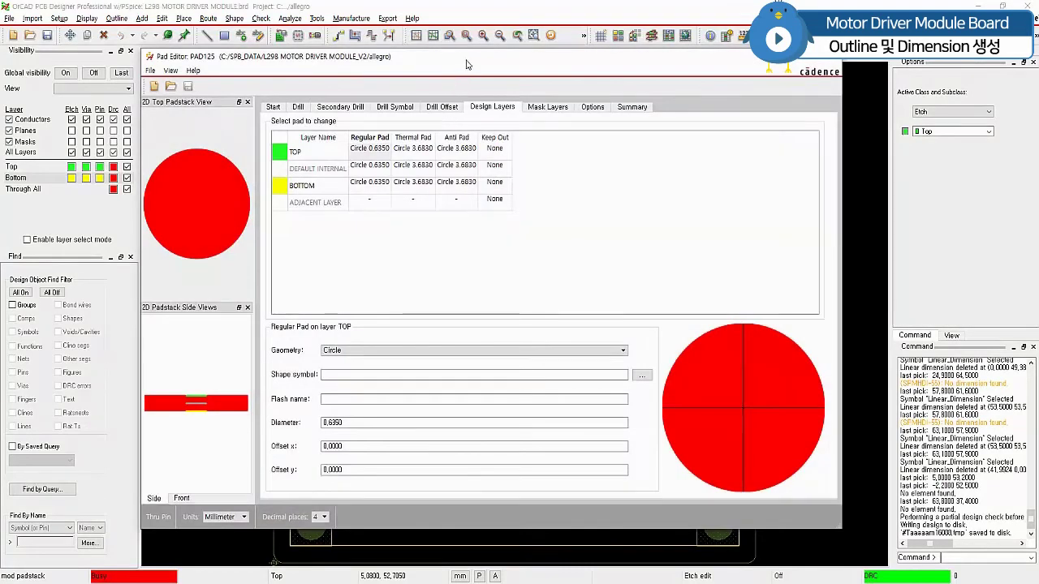
{"action": "left_click_drag", "start_coordinate": [467, 64], "coordinate": [540, 65]}
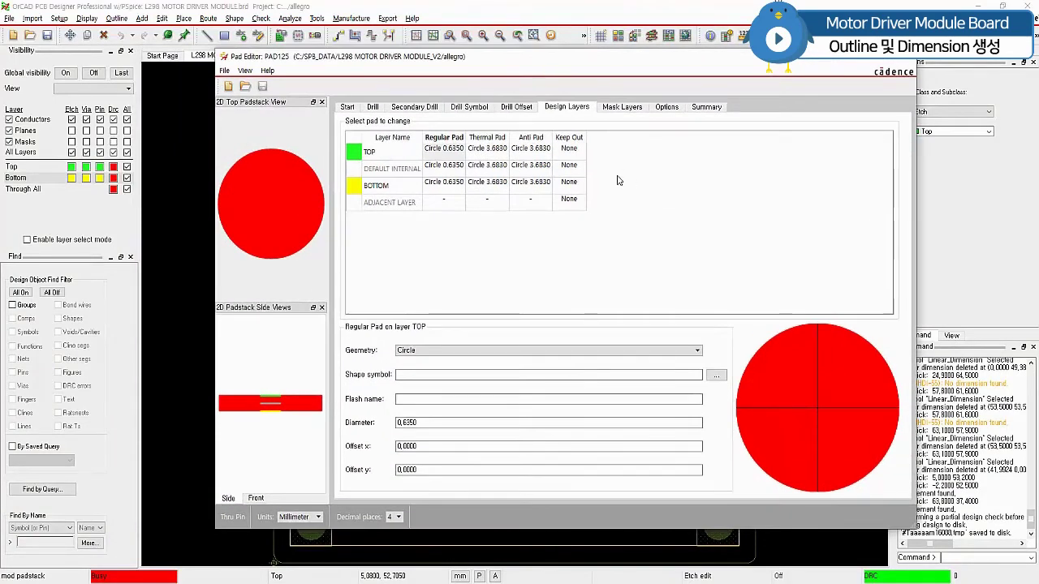
- Set the finished drill diameter of padstack PAD125 to 3 mm
{"action": "left_click", "coordinate": [374, 107]}
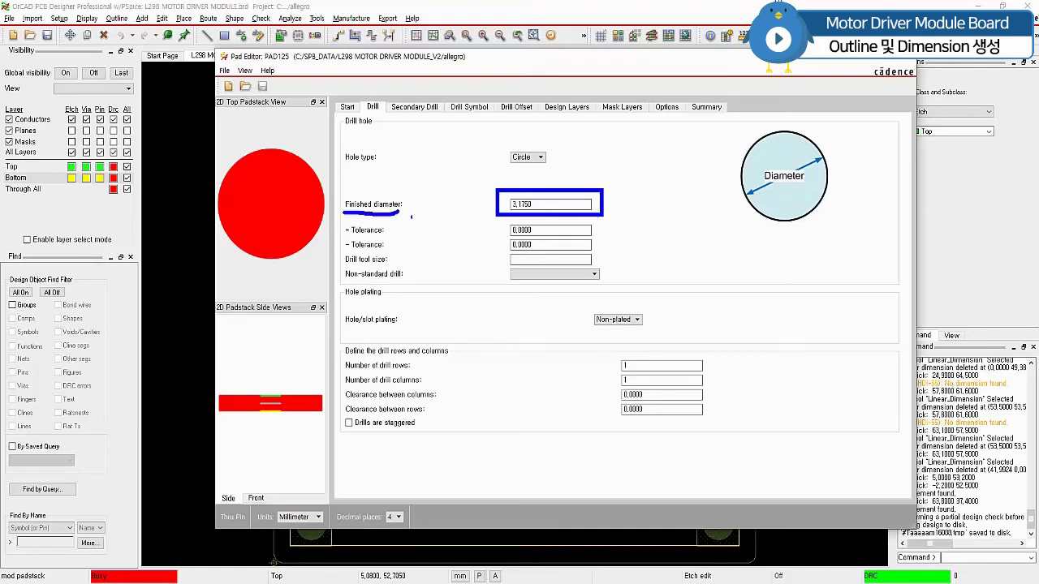
{"action": "double_click", "coordinate": [540, 204]}
{"action": "type", "text": "3"}
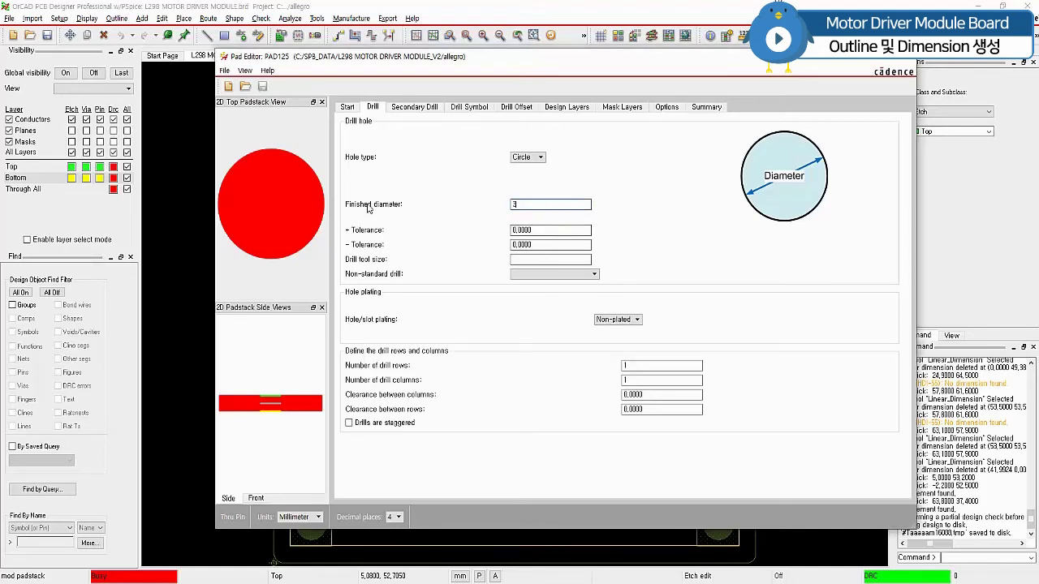
{"action": "key", "text": "Tab"}
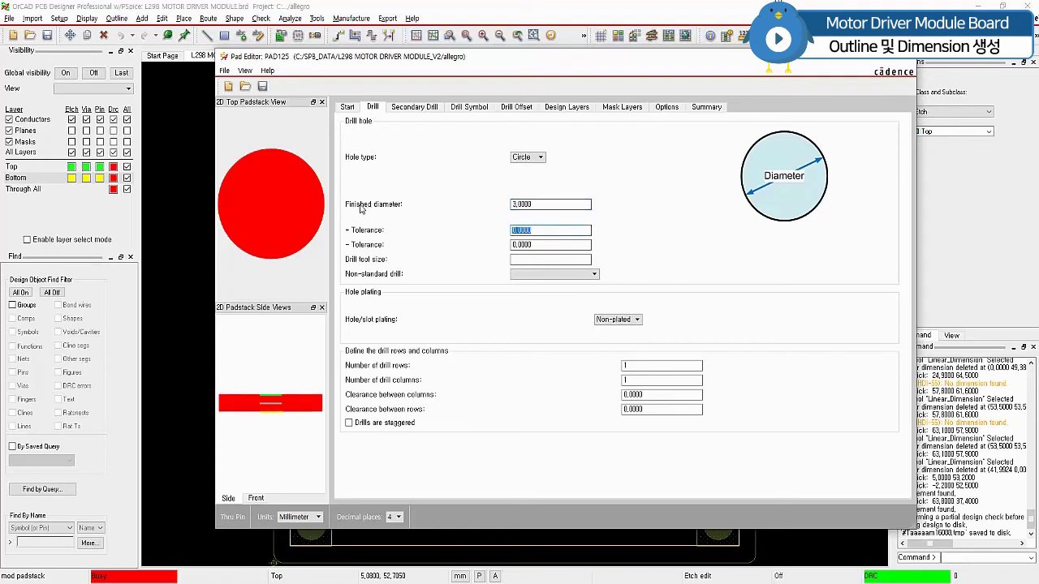
- Update padstack PAD125 to the design despite the warnings, exit the Pad Editor and clear the pin selection
{"action": "left_click", "coordinate": [224, 71]}
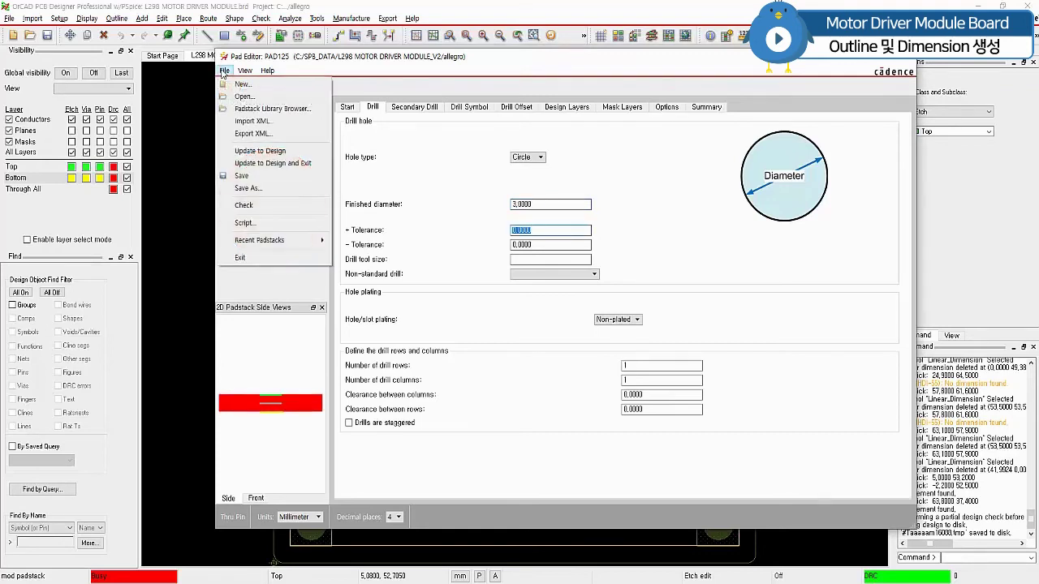
{"action": "left_click", "coordinate": [315, 163]}
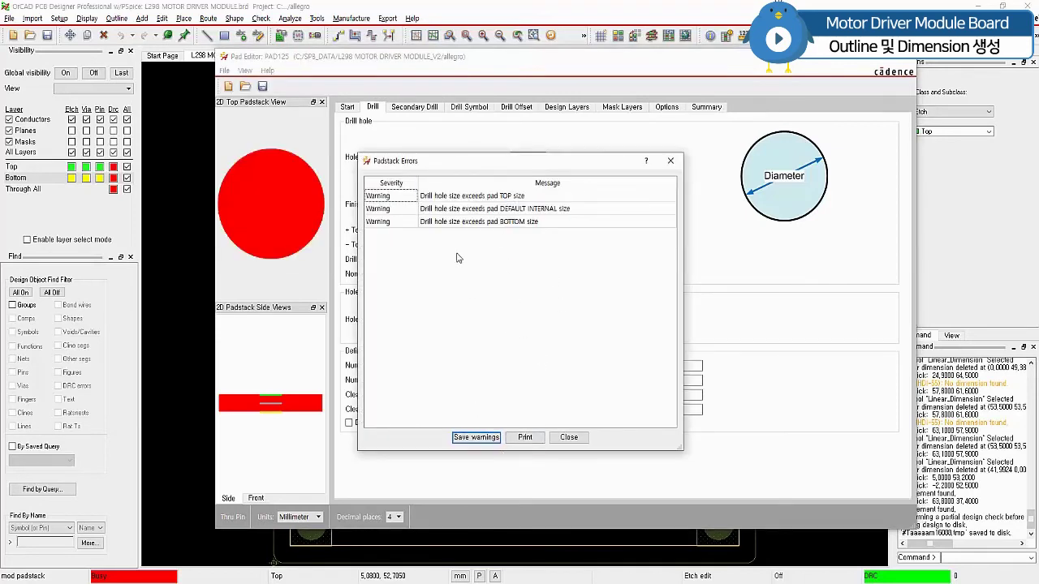
{"action": "left_click", "coordinate": [567, 439]}
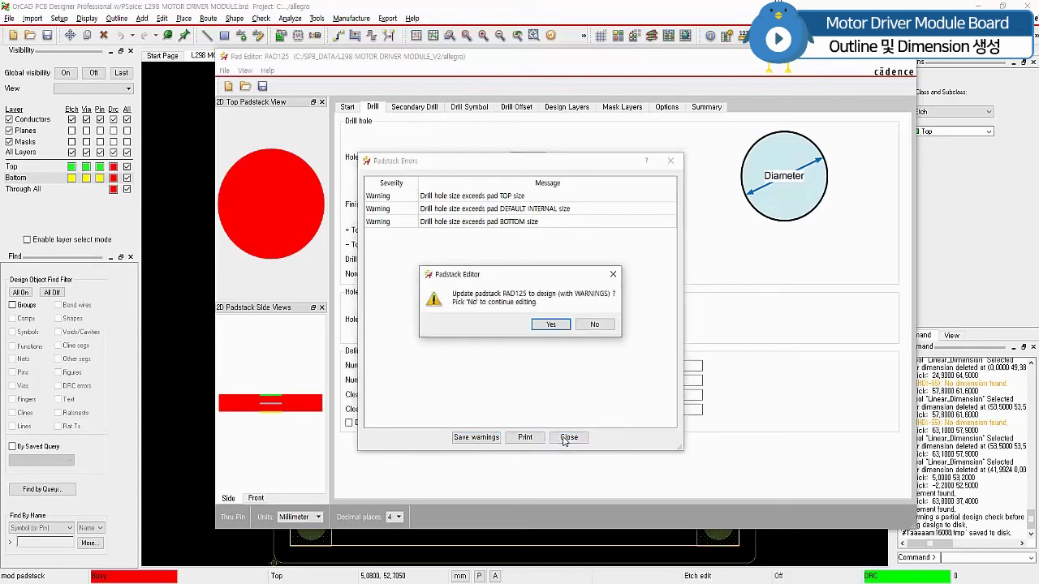
{"action": "left_click", "coordinate": [551, 324]}
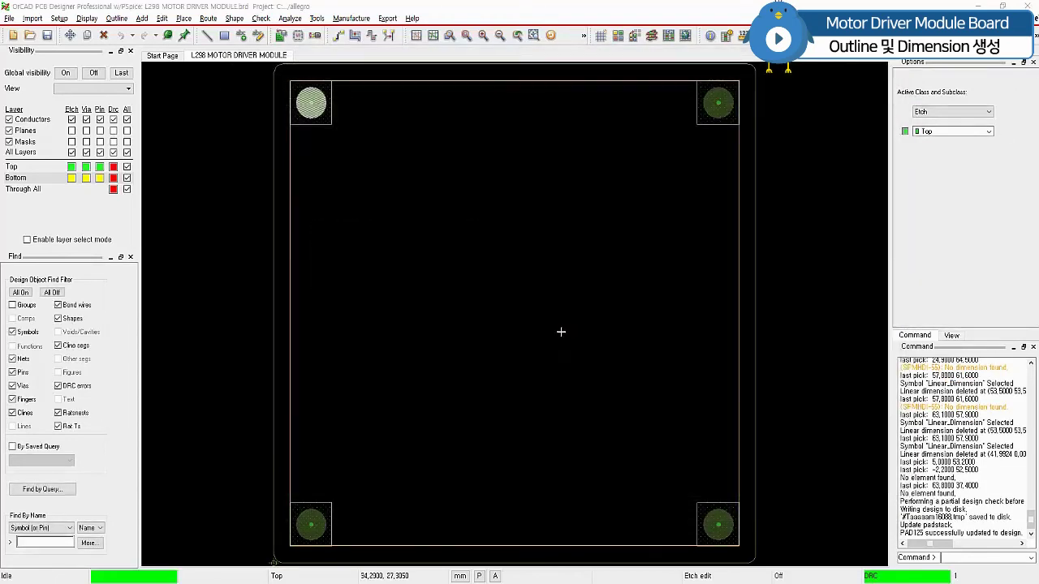
{"action": "right_click", "coordinate": [503, 187]}
{"action": "left_click", "coordinate": [465, 174]}
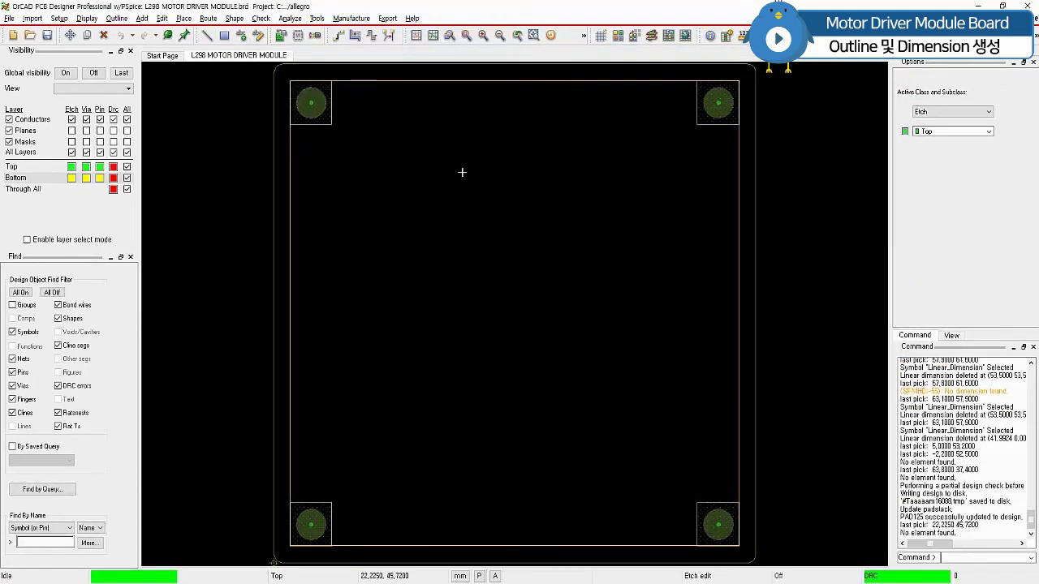
- Show the element information of the upper-left mounting hole to check its drill size, and close the report
{"action": "right_click", "coordinate": [313, 107]}
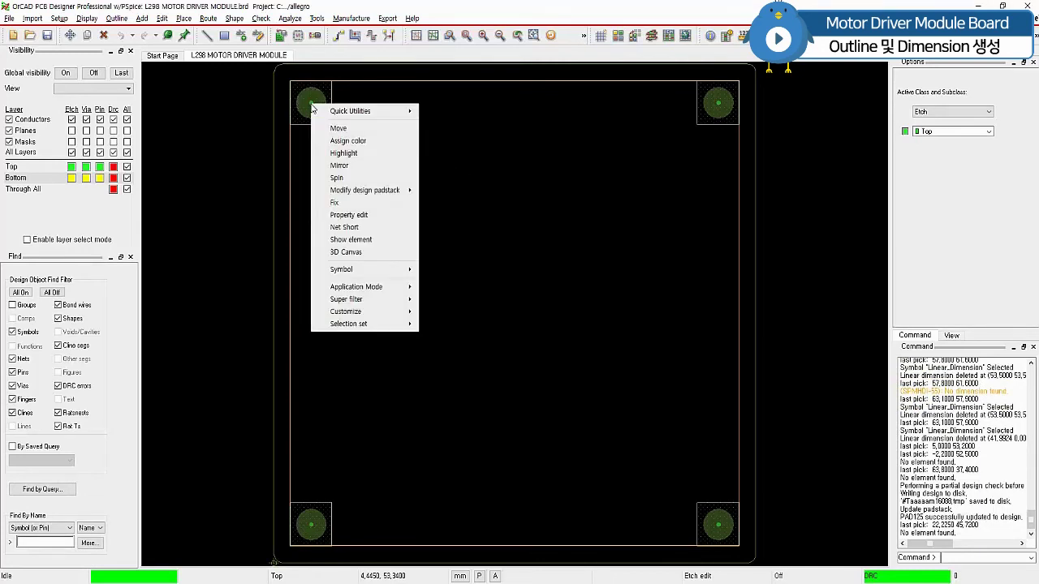
{"action": "left_click", "coordinate": [377, 240]}
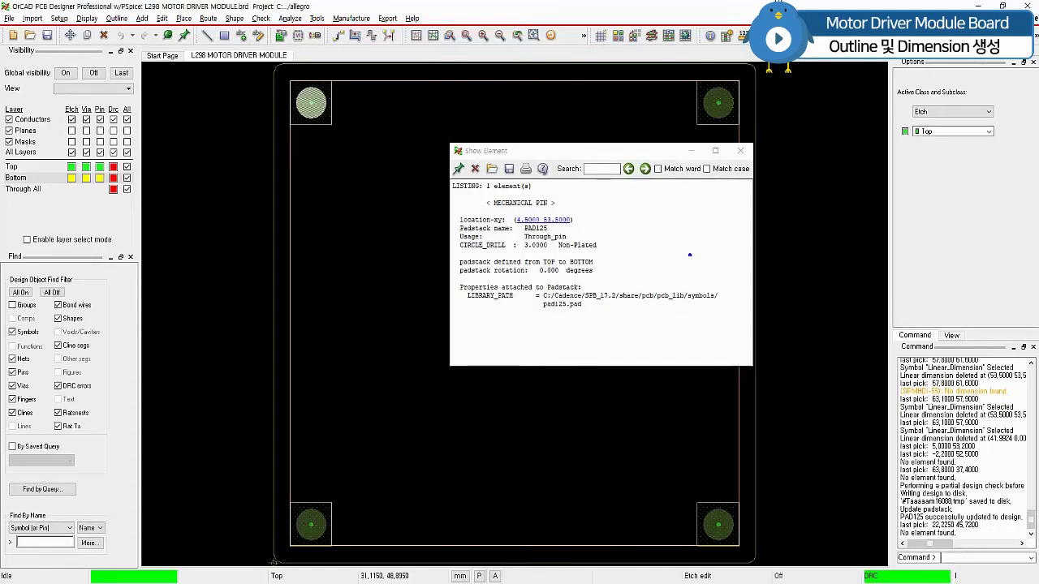
{"action": "left_click_drag", "start_coordinate": [467, 254], "coordinate": [602, 252]}
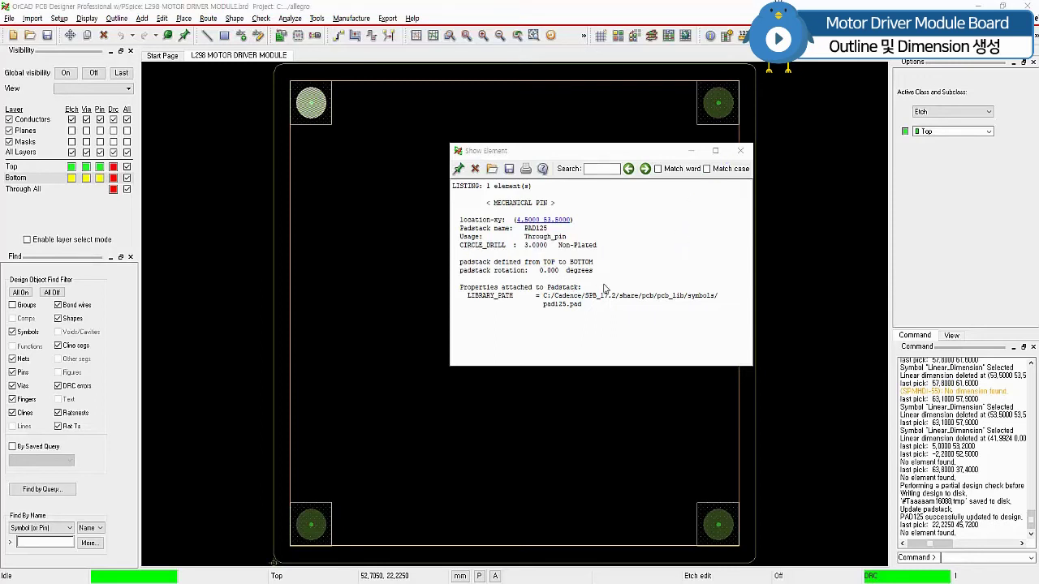
{"action": "left_click", "coordinate": [740, 150]}
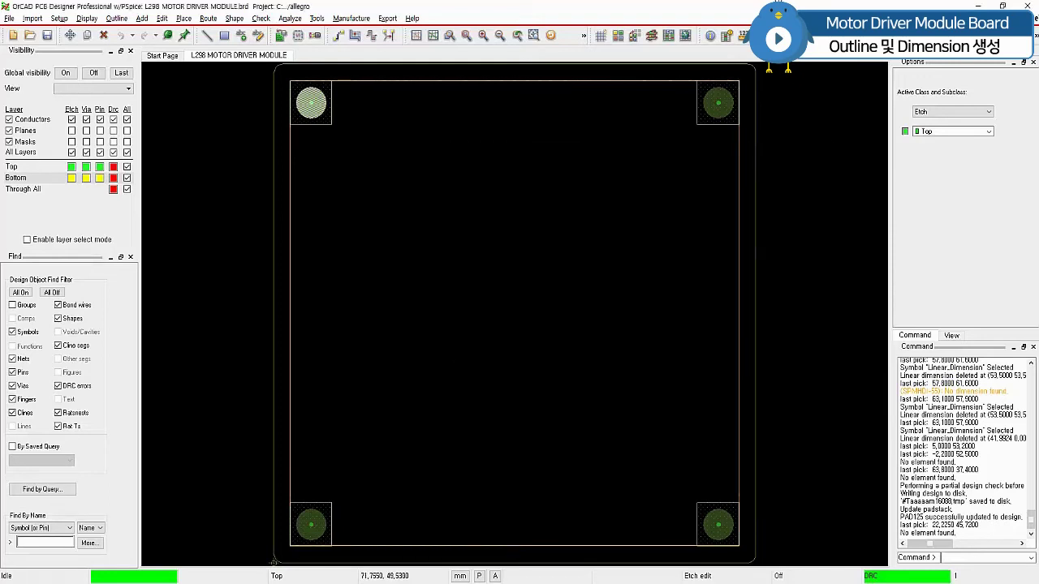
{"action": "left_click", "coordinate": [797, 294]}
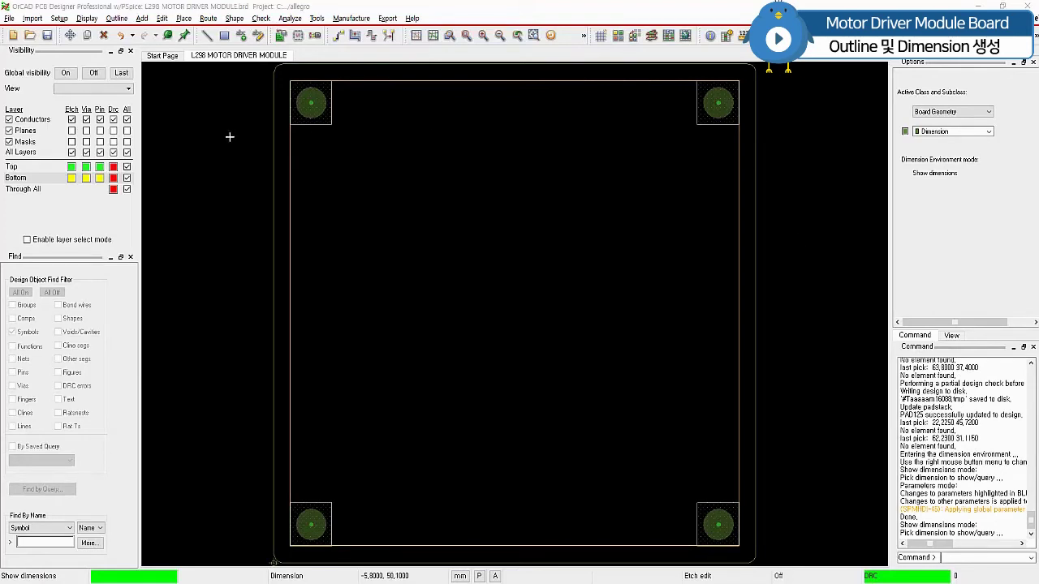
- Enter the Dimension Environment and open its dimensioning parameters
{"action": "left_click", "coordinate": [350, 17]}
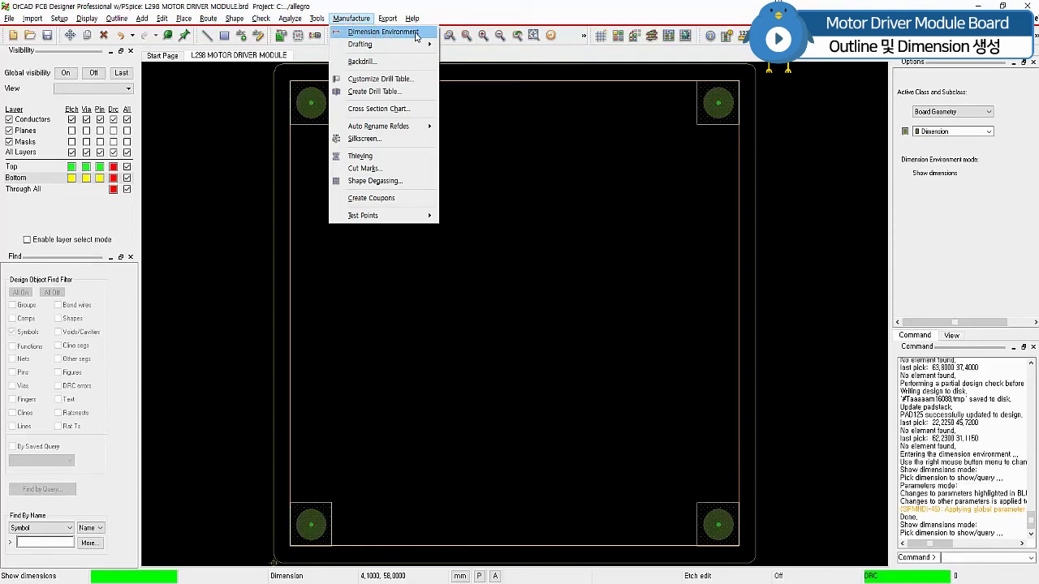
{"action": "left_click", "coordinate": [415, 34]}
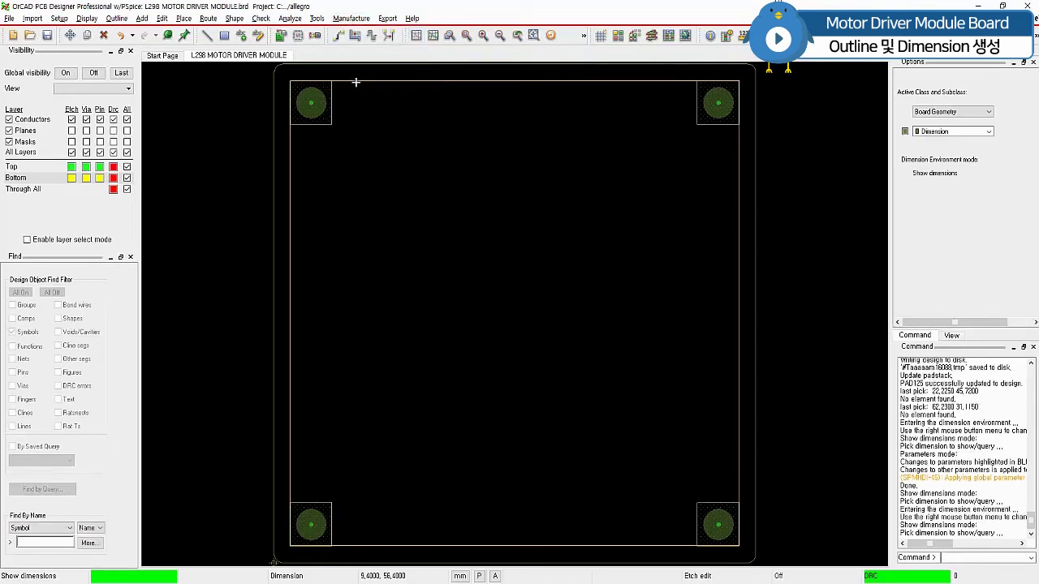
{"action": "right_click", "coordinate": [198, 121]}
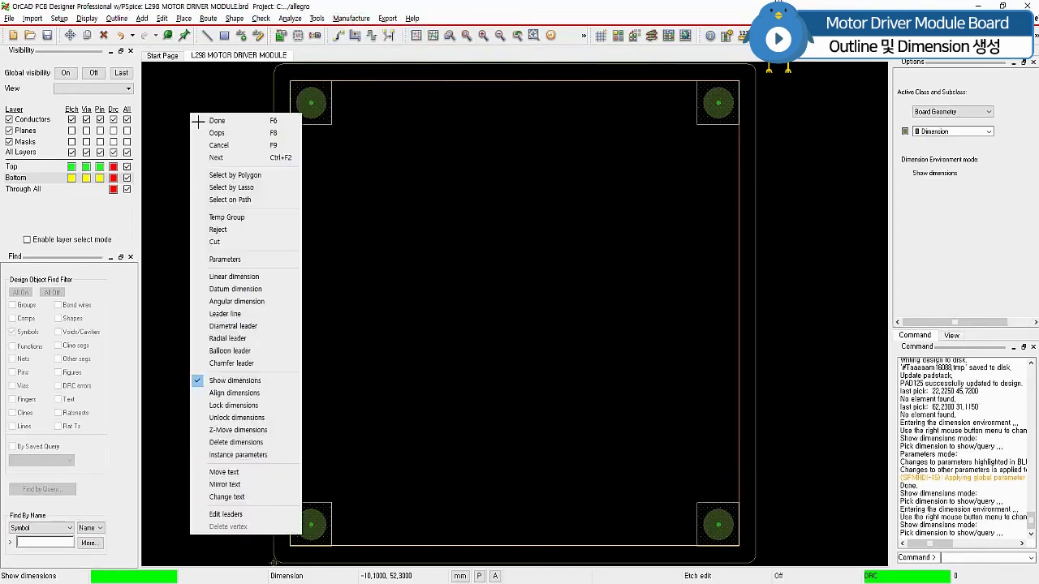
{"action": "left_click", "coordinate": [235, 260]}
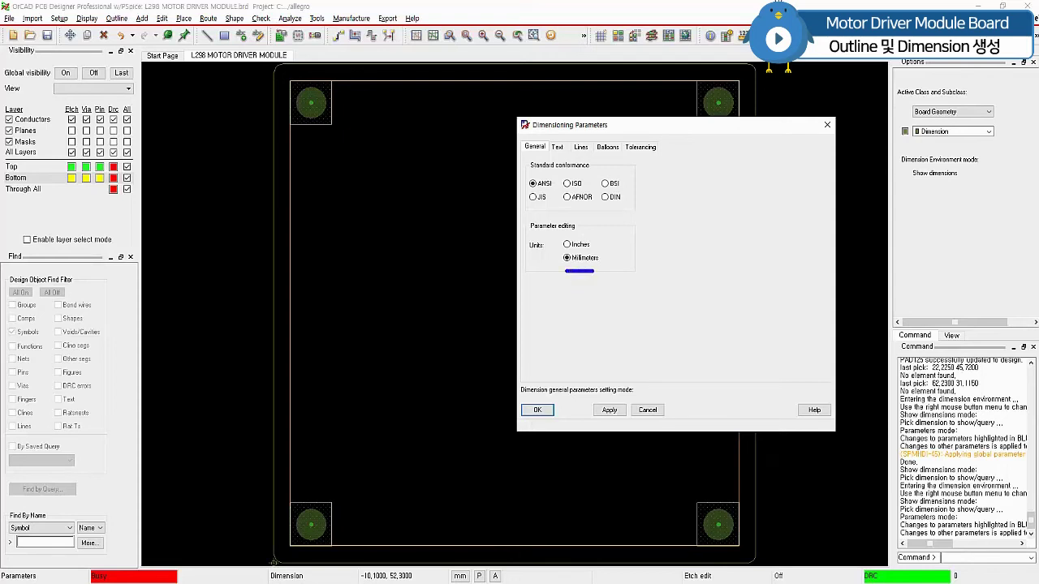
- Adjust the dimension text block and set the primary dimensions' decimal places to 0
{"action": "left_click", "coordinate": [557, 147]}
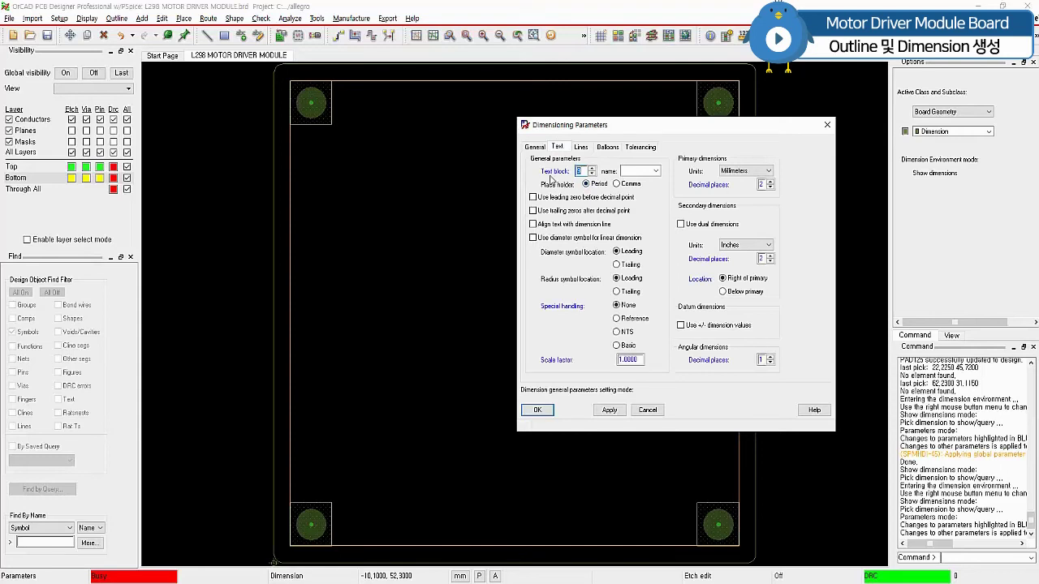
{"action": "left_click", "coordinate": [594, 174]}
{"action": "left_click", "coordinate": [630, 218]}
{"action": "left_click", "coordinate": [769, 187]}
{"action": "left_click", "coordinate": [770, 188]}
- Set the dimension arrows' head length to 1 mm, then apply and accept the dimensioning parameters
{"action": "left_click", "coordinate": [584, 150]}
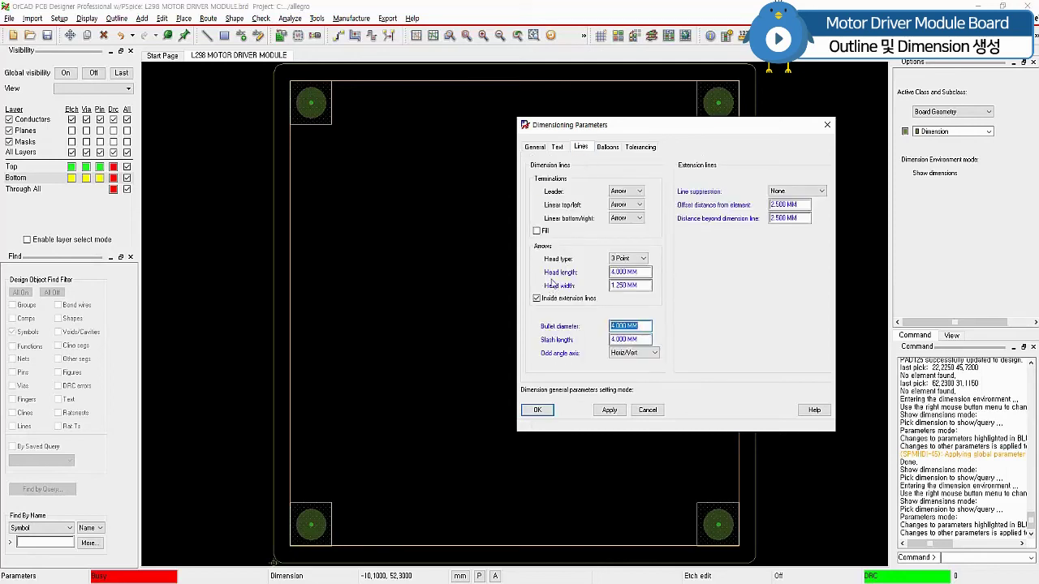
{"action": "left_click", "coordinate": [644, 277]}
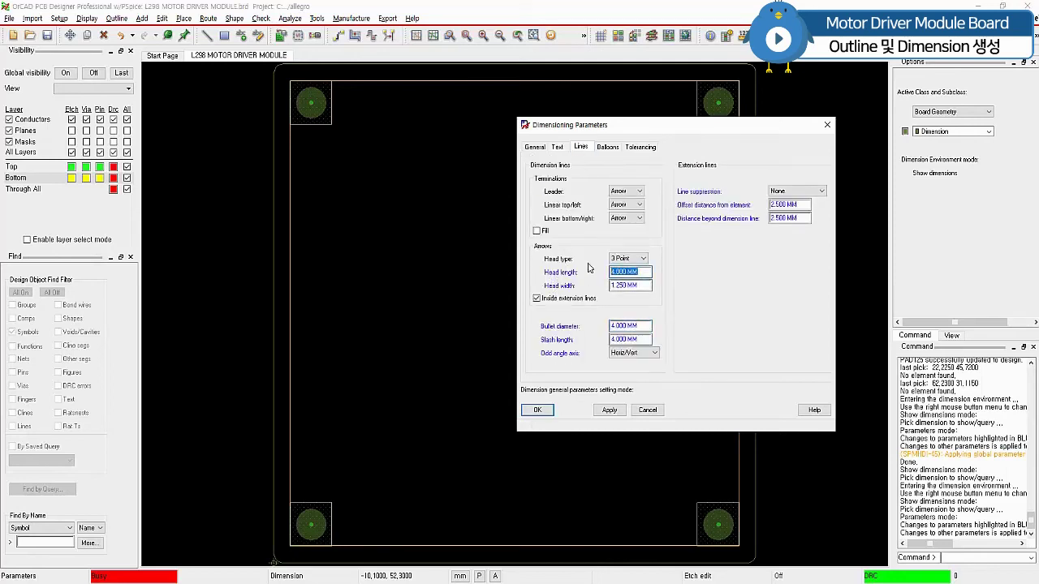
{"action": "type", "text": "1"}
{"action": "key", "text": "Tab"}
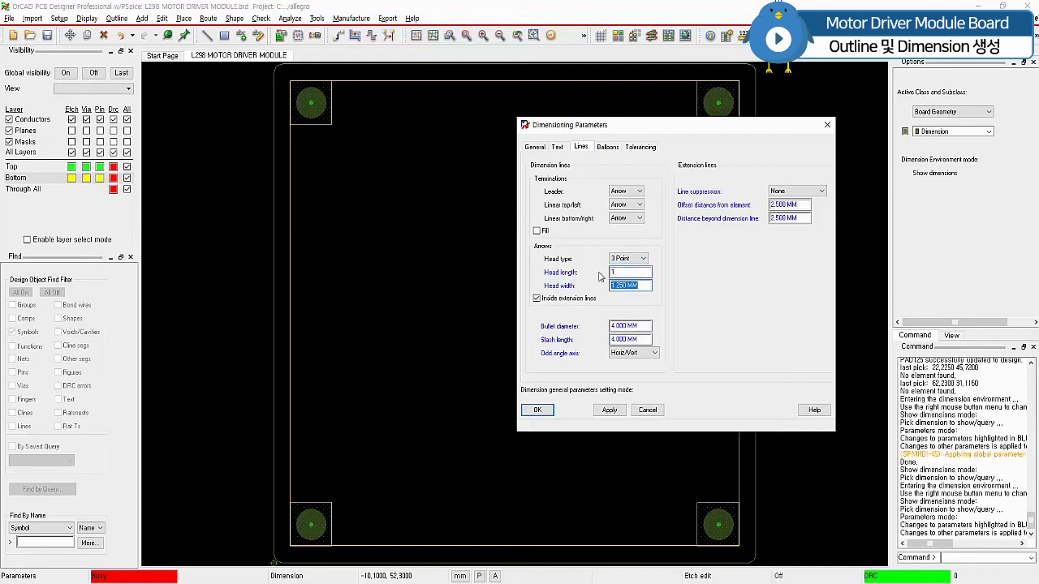
{"action": "left_click", "coordinate": [631, 284]}
{"action": "left_click", "coordinate": [609, 410]}
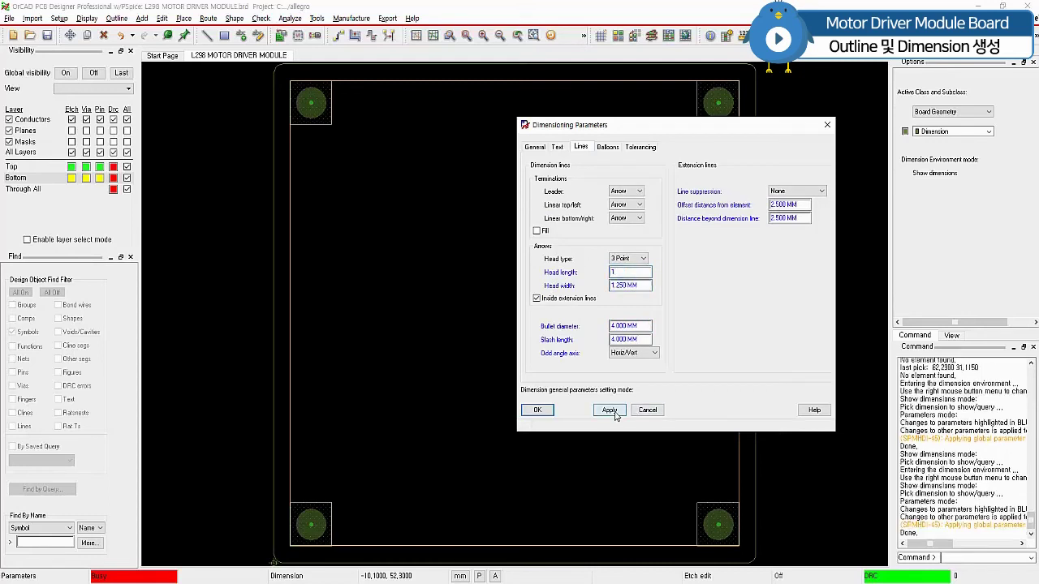
{"action": "left_click", "coordinate": [539, 410]}
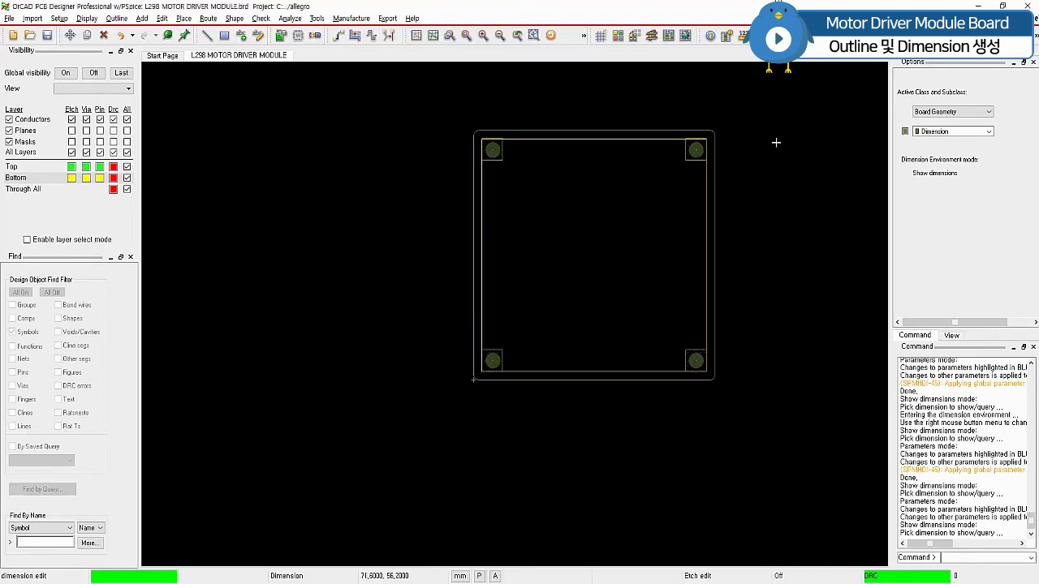
- Add a linear dimension with the text %vmm across the board outline's width, placing it above the top edge
{"action": "right_click", "coordinate": [744, 123]}
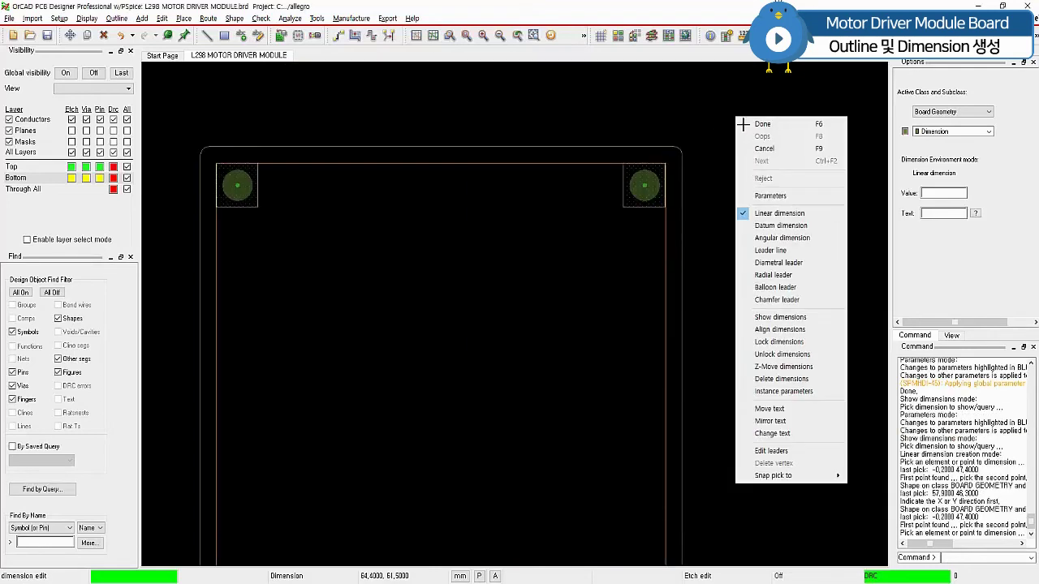
{"action": "left_click", "coordinate": [740, 121]}
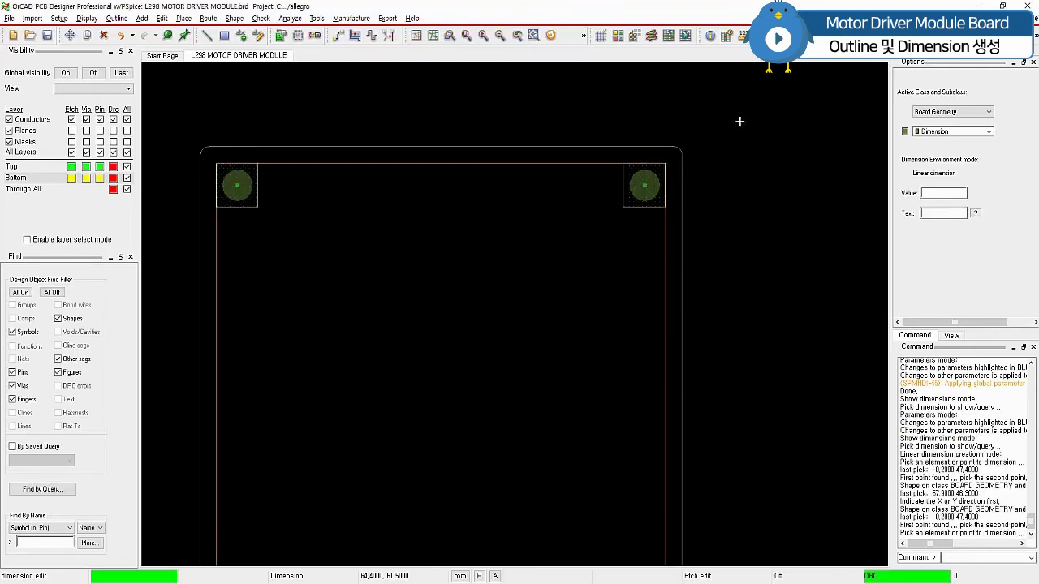
{"action": "left_click", "coordinate": [934, 217]}
{"action": "left_click", "coordinate": [205, 228]}
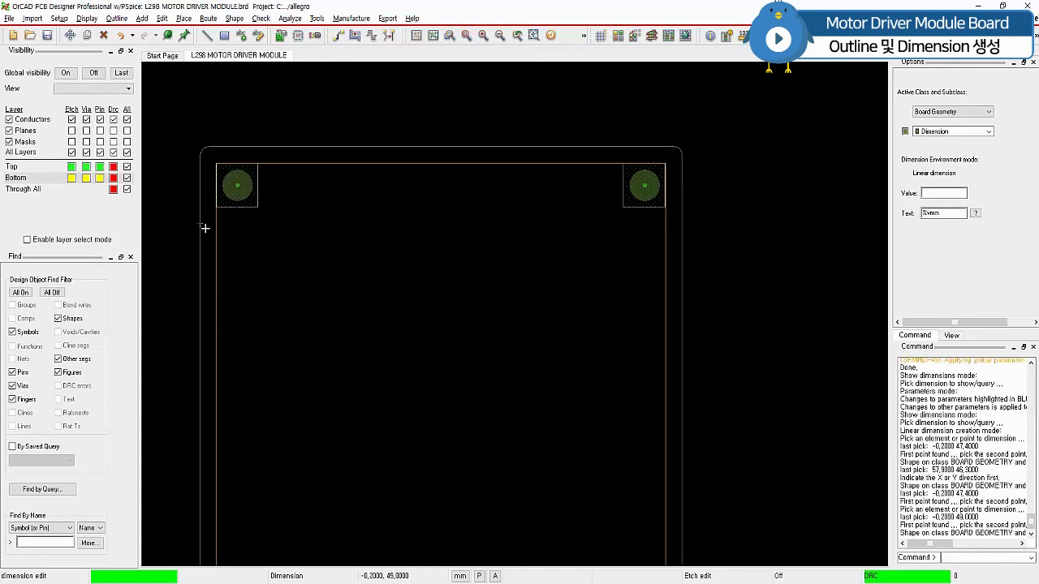
{"action": "left_click", "coordinate": [686, 238]}
{"action": "left_click", "coordinate": [445, 111]}
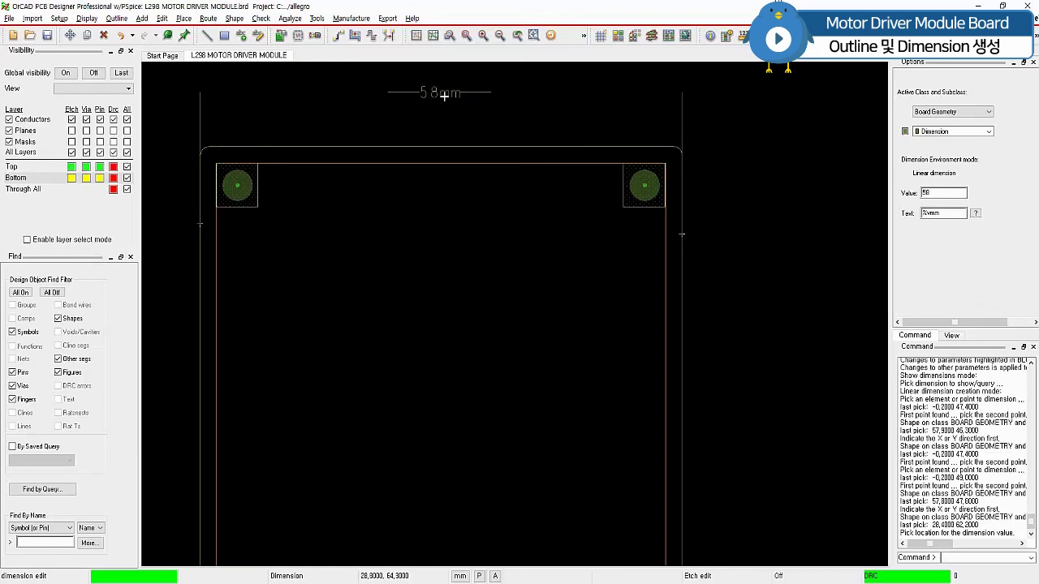
{"action": "left_click", "coordinate": [444, 95]}
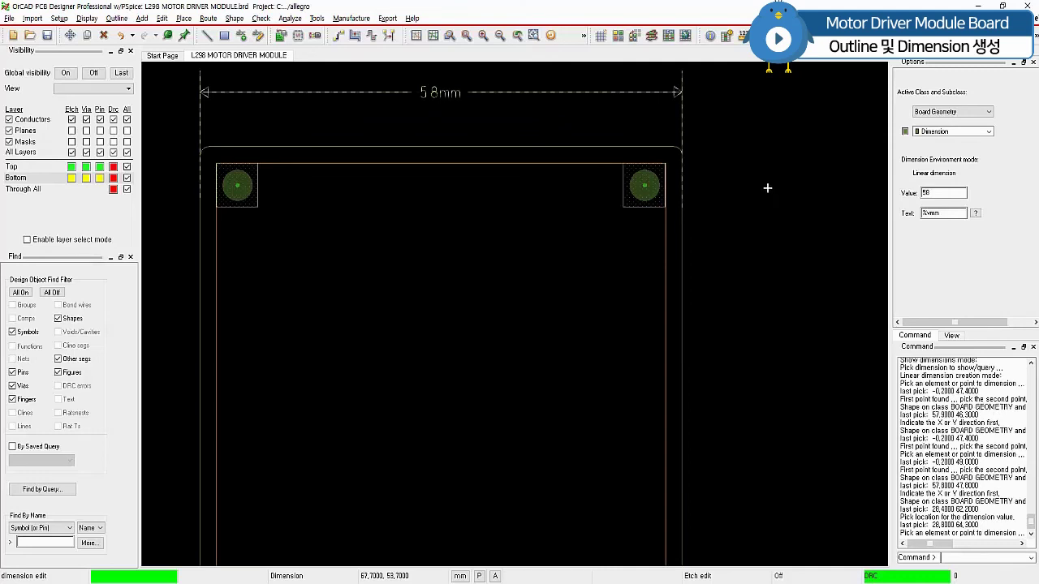
{"action": "scroll", "coordinate": [771, 343], "scroll_direction": "down", "scroll_amount": 2}
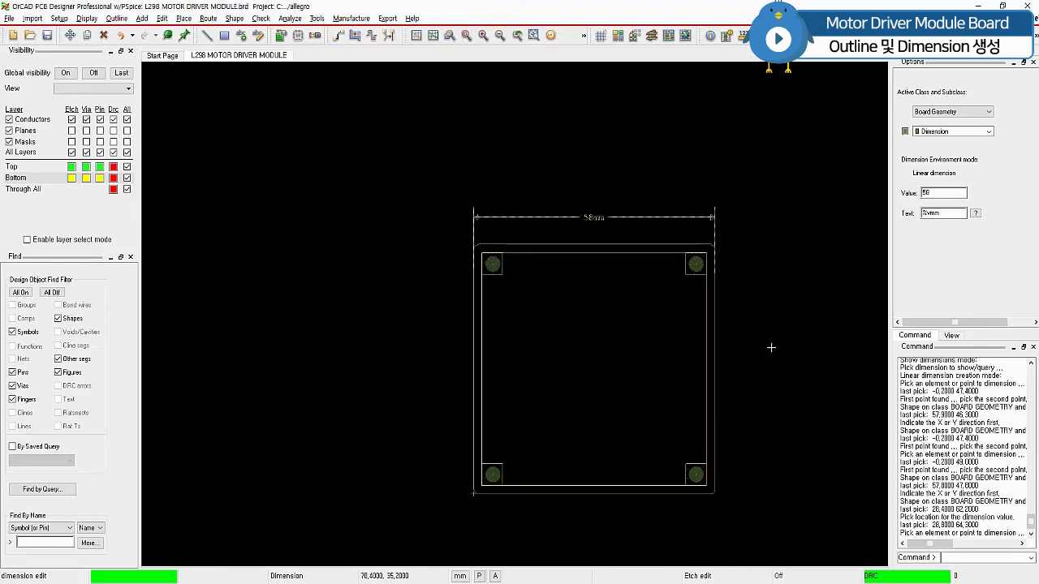
- Add a linear dimension for the board outline's height between its top and bottom edges, placing it outside the right edge
{"action": "scroll", "coordinate": [779, 389], "scroll_direction": "up", "scroll_amount": 2}
{"action": "scroll", "coordinate": [782, 402], "scroll_direction": "down", "scroll_amount": 2}
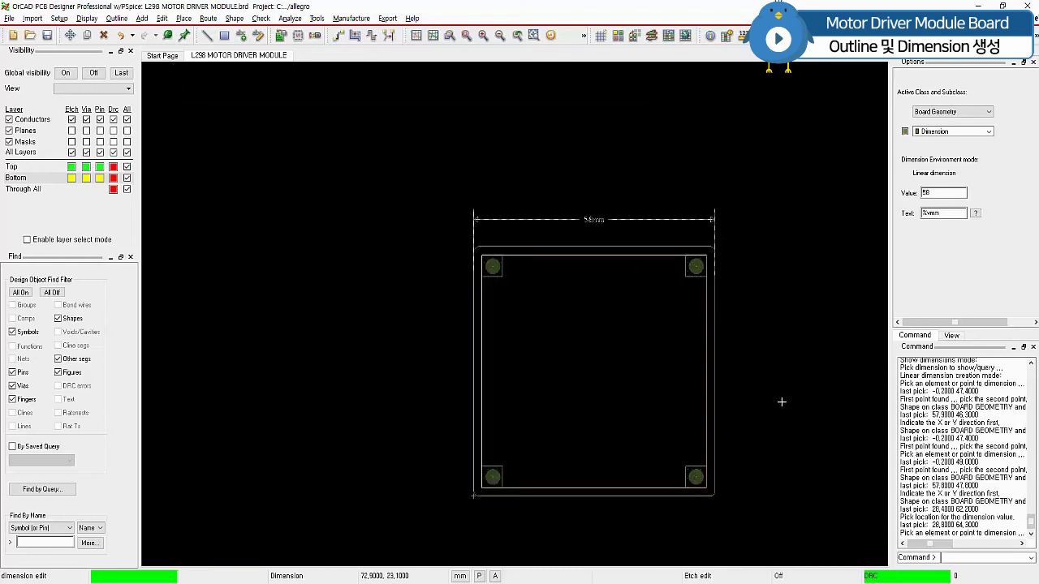
{"action": "left_click", "coordinate": [664, 251]}
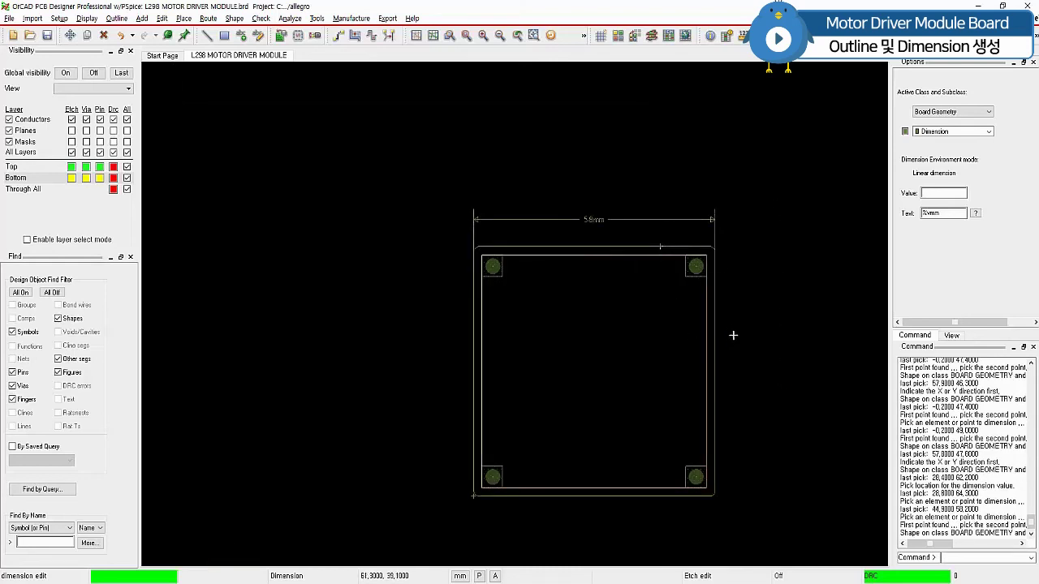
{"action": "left_click", "coordinate": [664, 501]}
{"action": "left_click", "coordinate": [749, 353]}
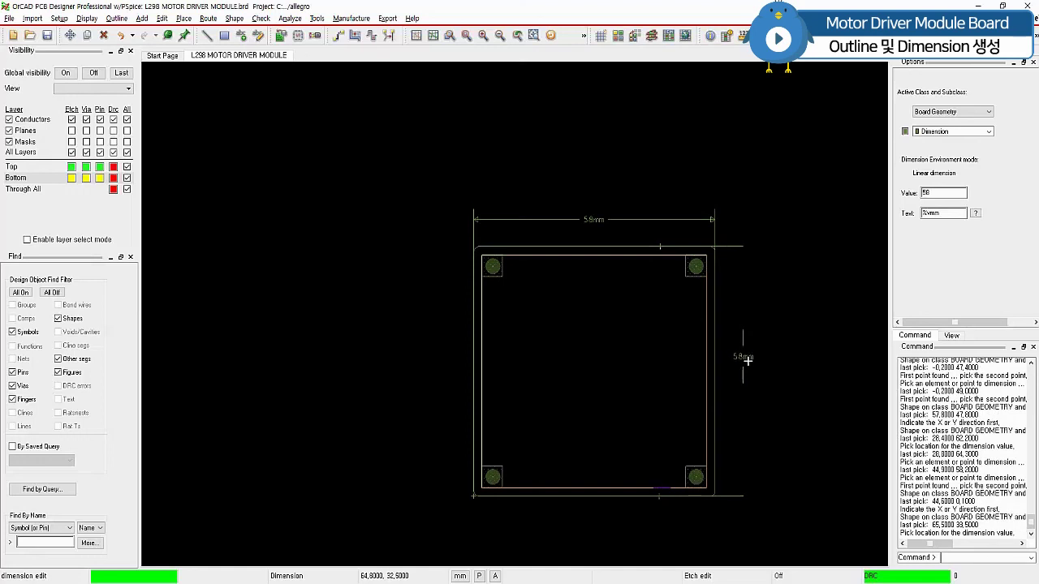
{"action": "left_click", "coordinate": [748, 360]}
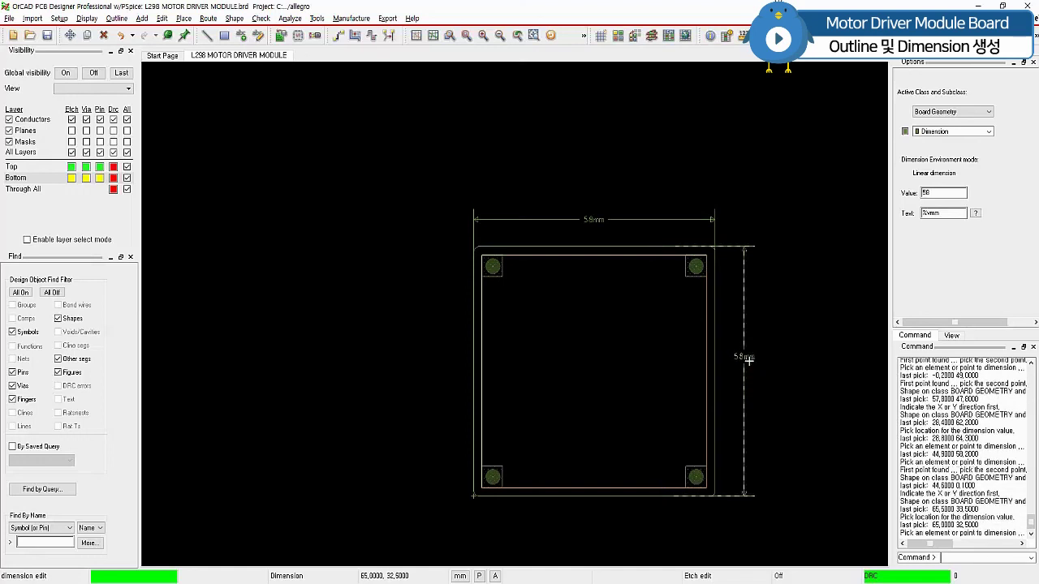
- Add a horizontal linear dimension from the upper-right mounting hole to the board's right edge, placing it above the top edge
{"action": "scroll", "coordinate": [759, 258], "scroll_direction": "up", "scroll_amount": 2}
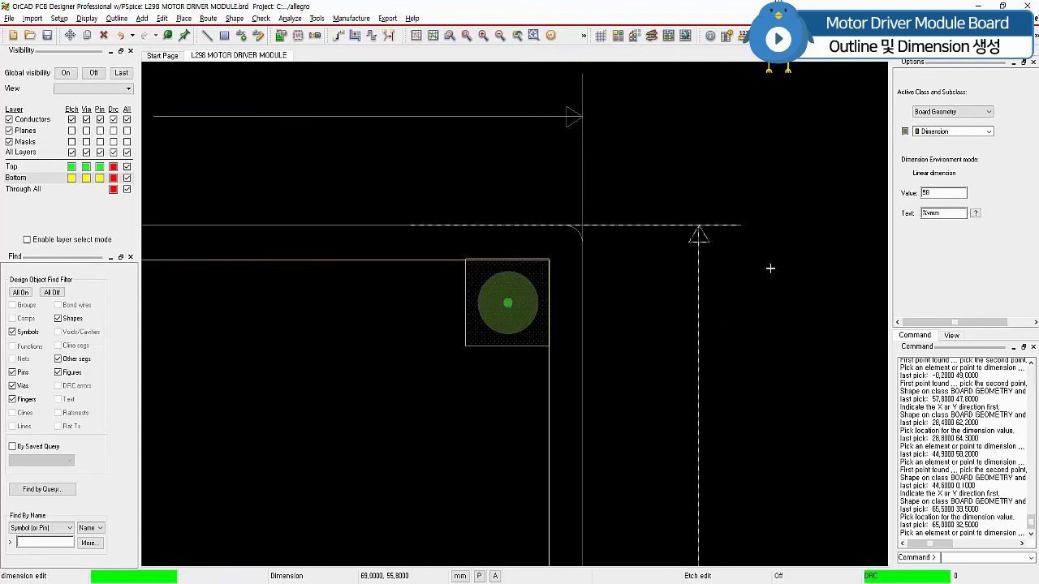
{"action": "left_click", "coordinate": [511, 307]}
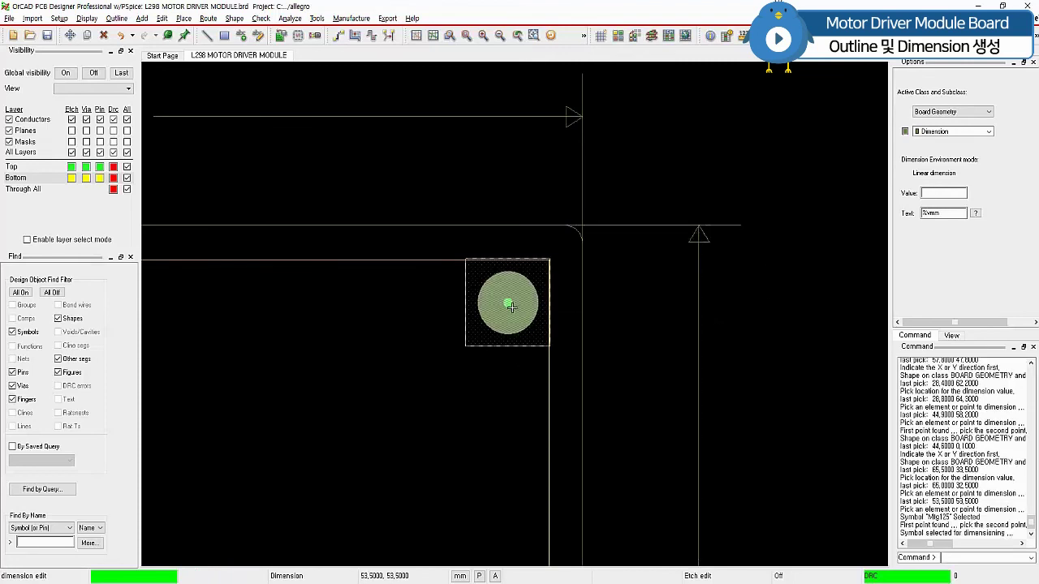
{"action": "left_click", "coordinate": [587, 312]}
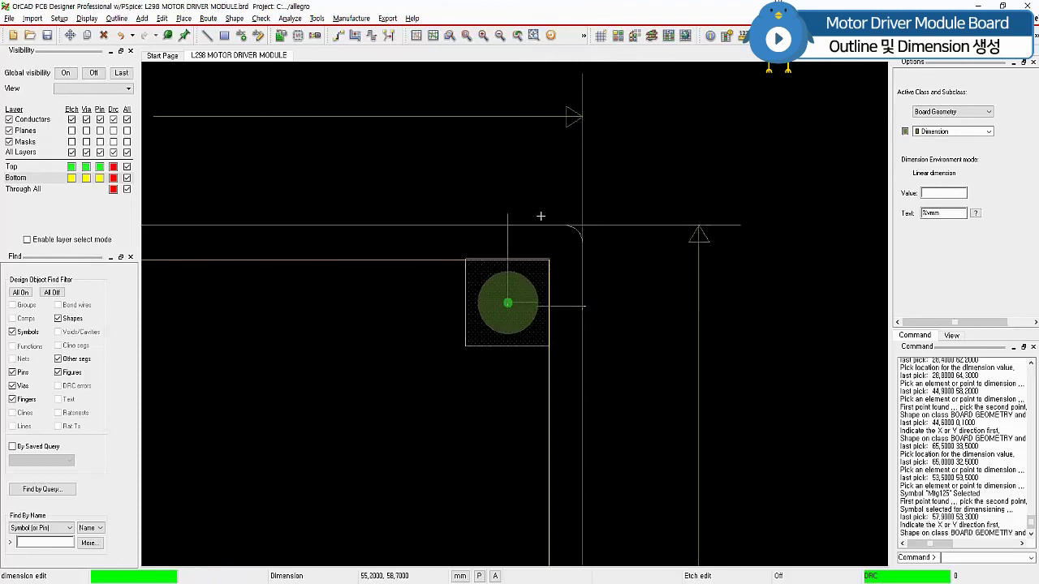
{"action": "left_click", "coordinate": [543, 188]}
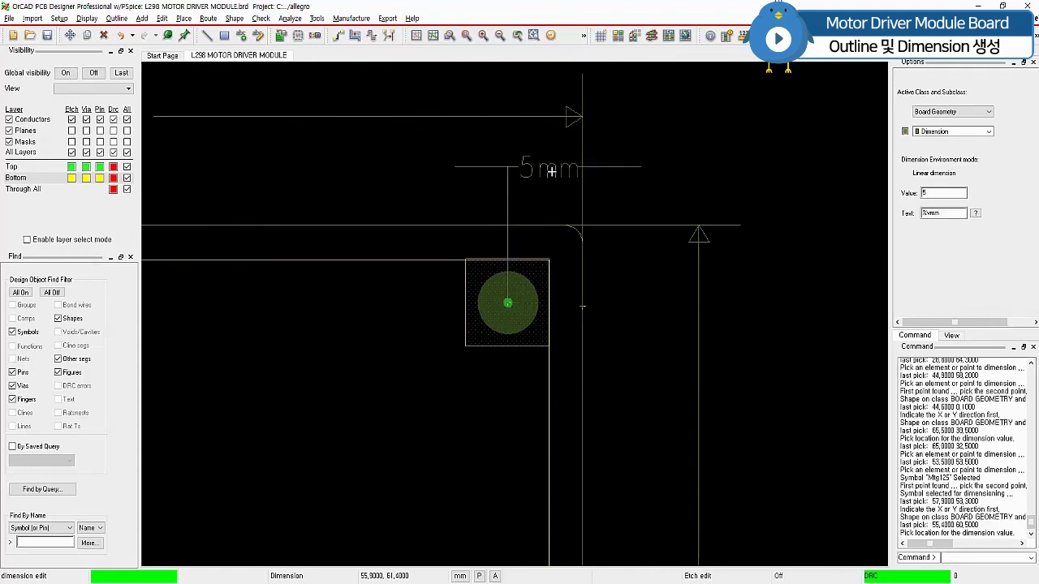
{"action": "left_click", "coordinate": [552, 170]}
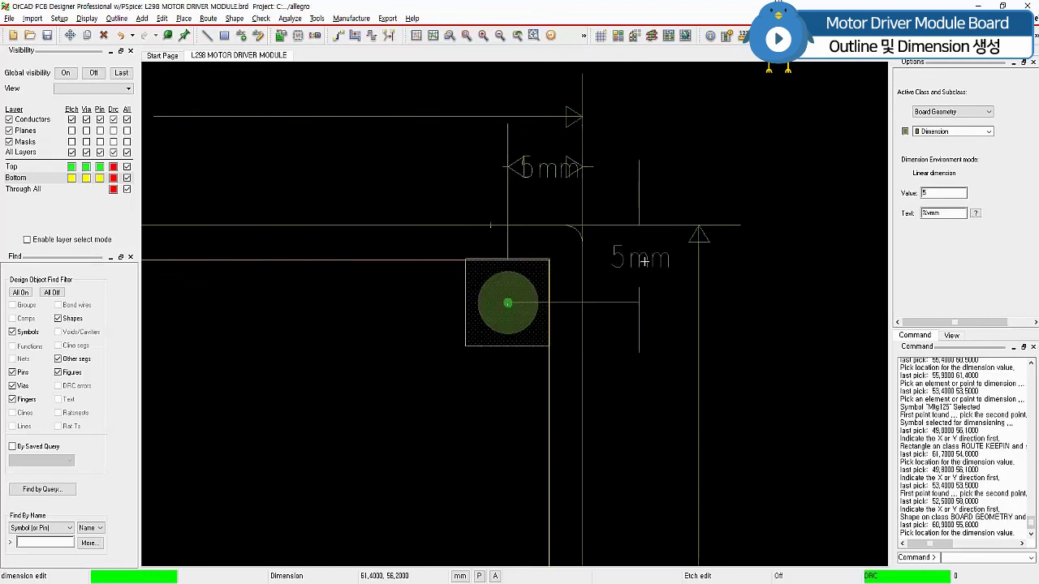
- Place the vertical linear dimension between the upper-right mounting hole and the board's top edge, and finish dimensioning
{"action": "left_click", "coordinate": [637, 260]}
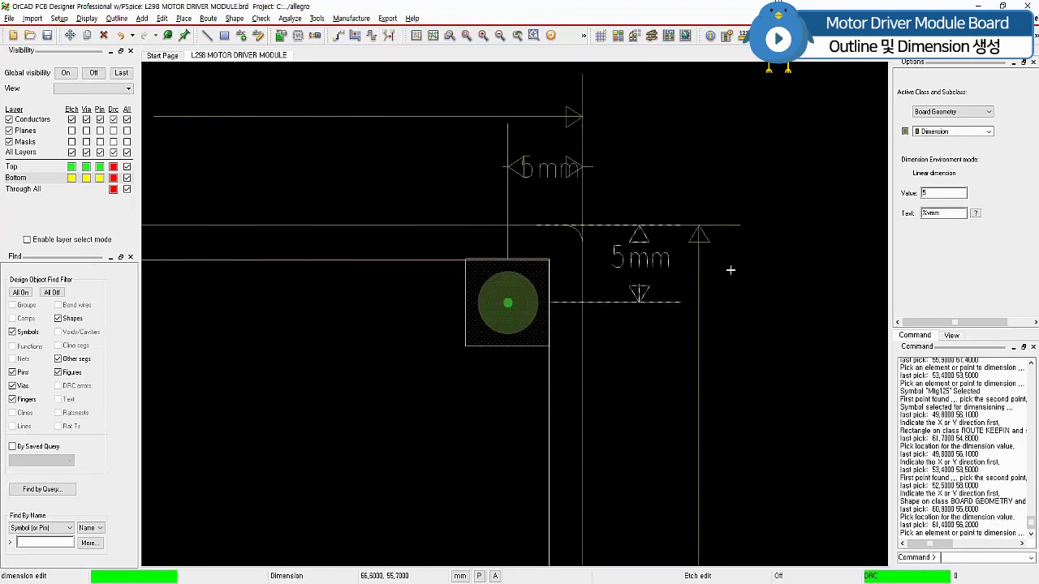
{"action": "right_click", "coordinate": [781, 259]}
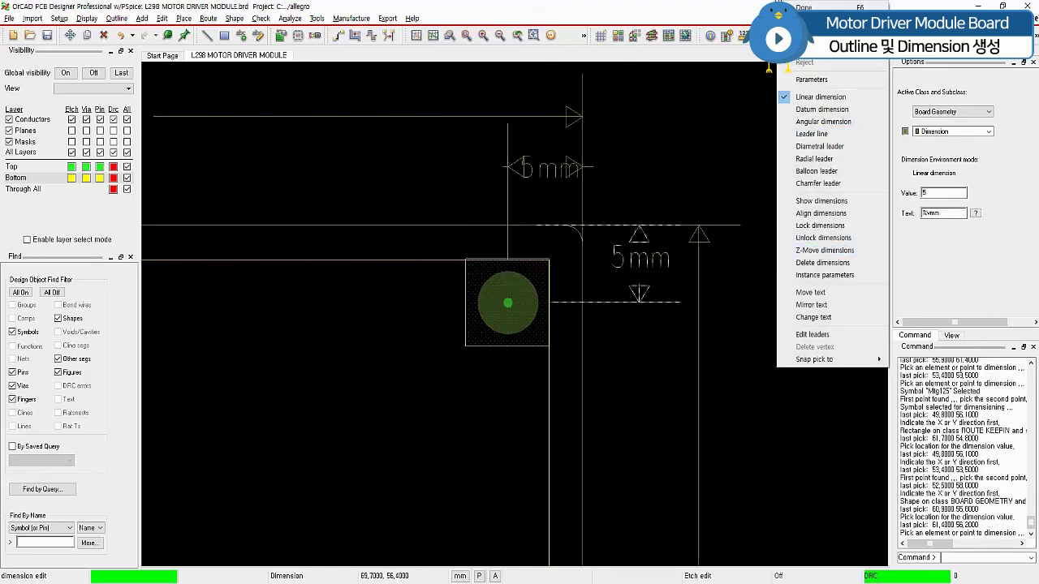
{"action": "left_click", "coordinate": [804, 69]}
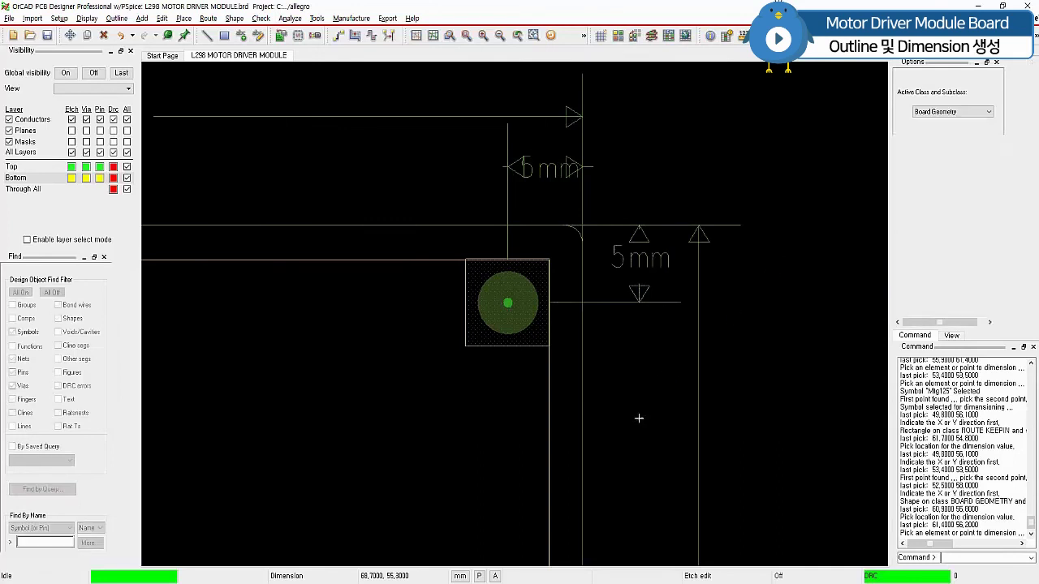
{"action": "left_click", "coordinate": [466, 36]}
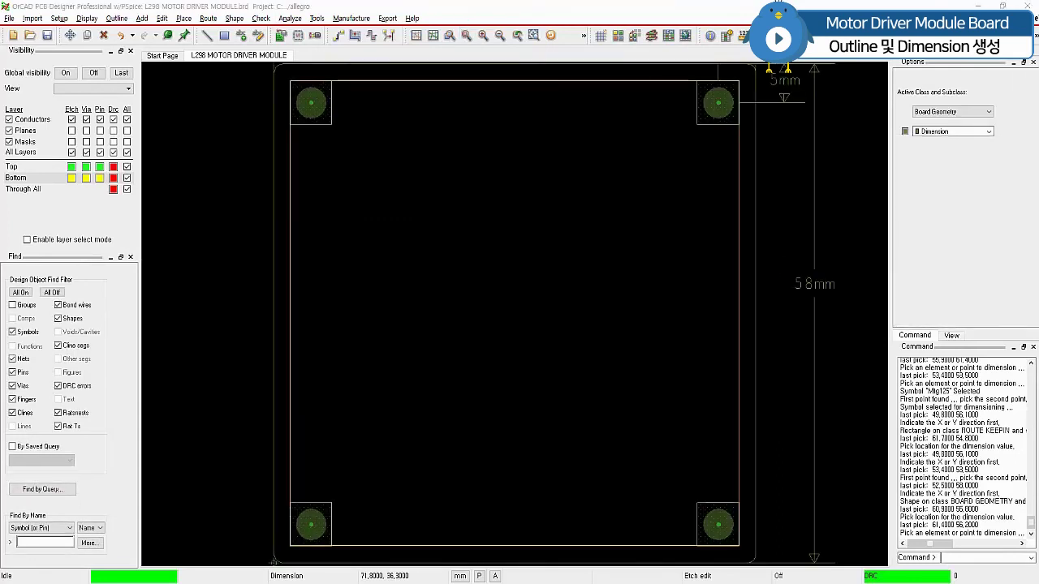